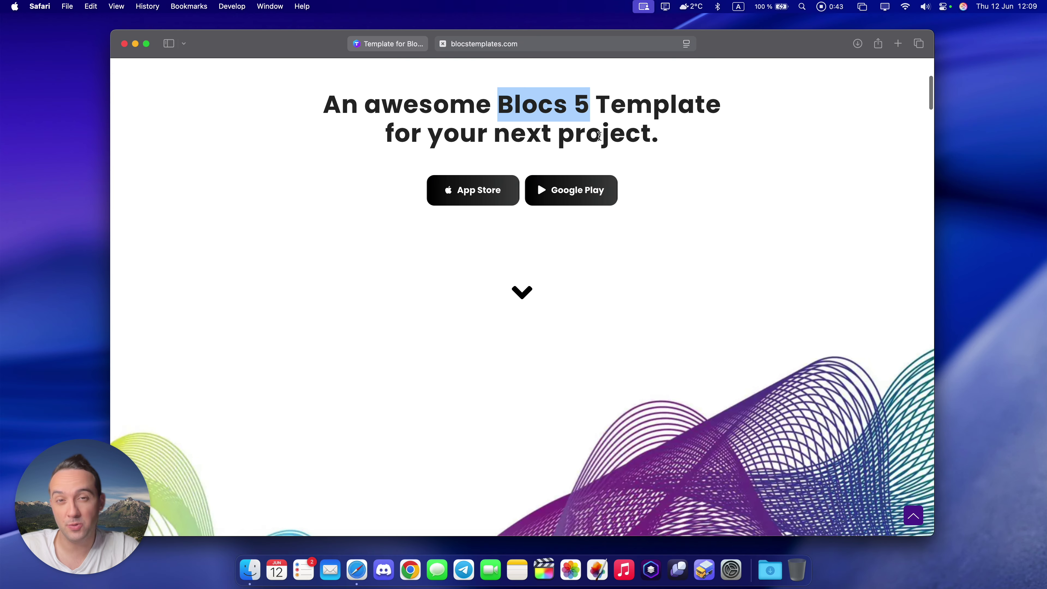
Look through the old Application template demo, from the hero through the phone, features and platforms sections to Download Application Now
{"action": "scroll", "coordinate": [661, 132], "scroll_direction": "down", "scroll_amount": 10}
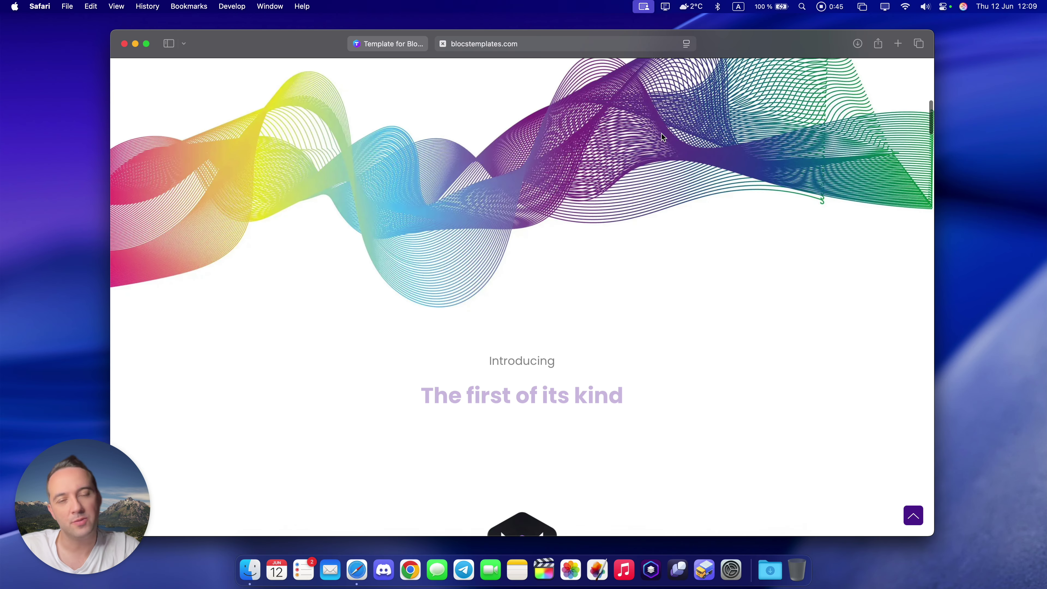
{"action": "scroll", "coordinate": [663, 137], "scroll_direction": "down", "scroll_amount": 15}
{"action": "scroll", "coordinate": [661, 134], "scroll_direction": "down", "scroll_amount": 15}
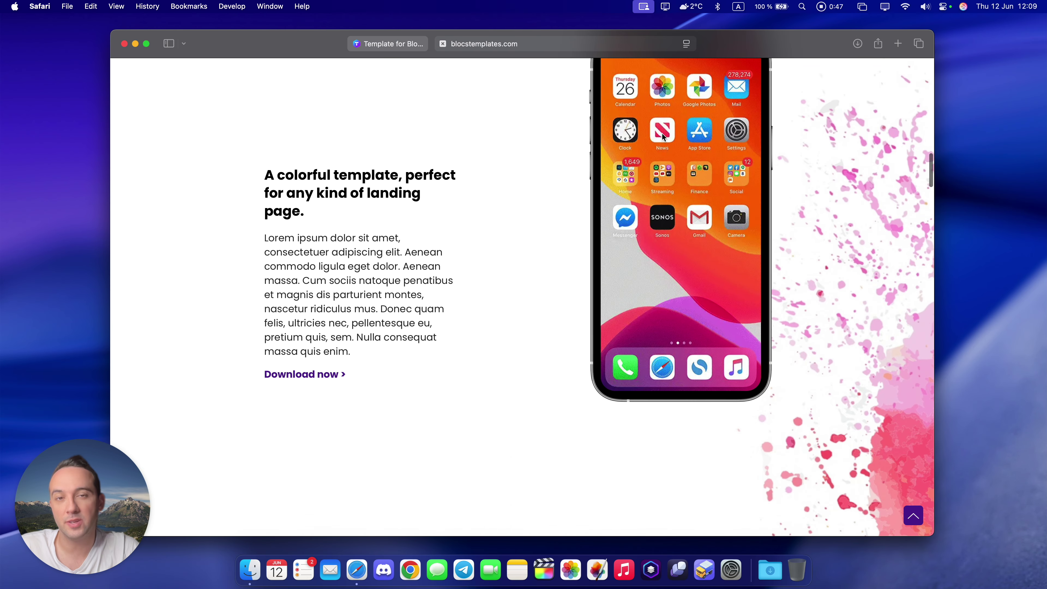
{"action": "scroll", "coordinate": [662, 137], "scroll_direction": "down", "scroll_amount": 15}
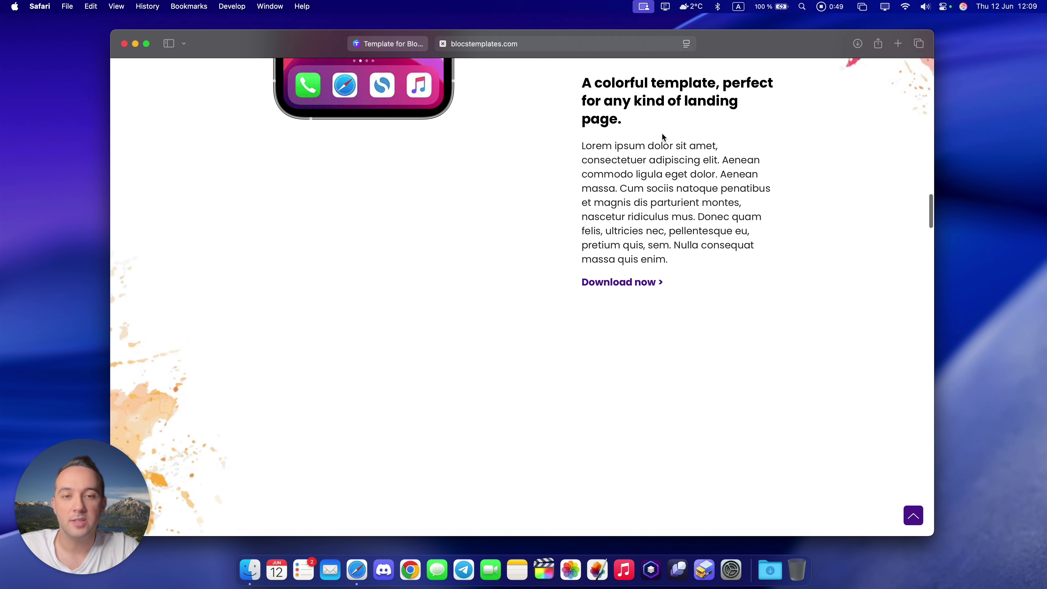
{"action": "scroll", "coordinate": [662, 133], "scroll_direction": "down", "scroll_amount": 3}
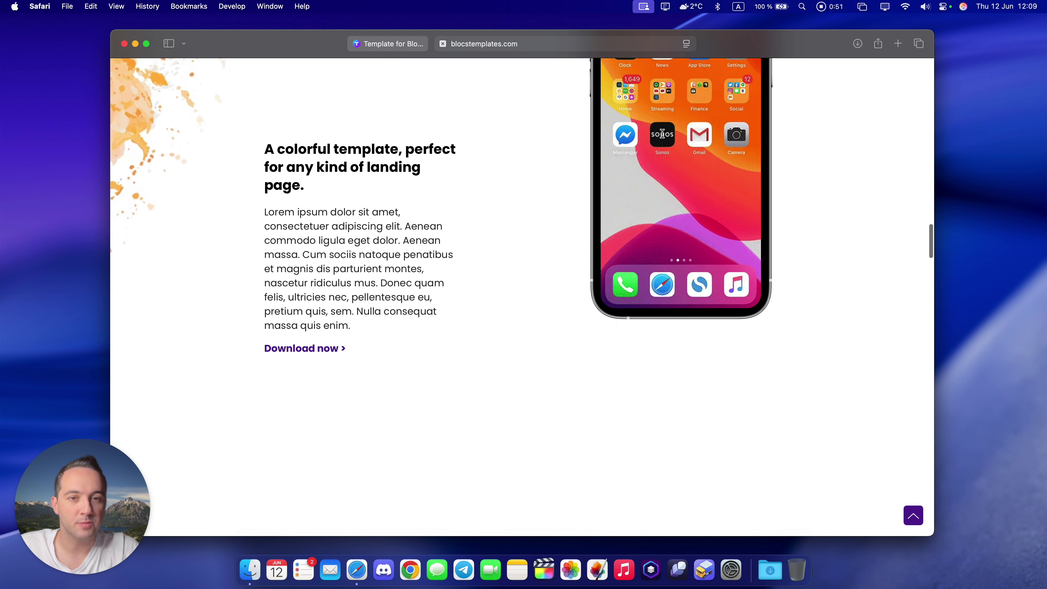
{"action": "scroll", "coordinate": [662, 133], "scroll_direction": "up", "scroll_amount": 3}
{"action": "scroll", "coordinate": [662, 136], "scroll_direction": "down", "scroll_amount": 3}
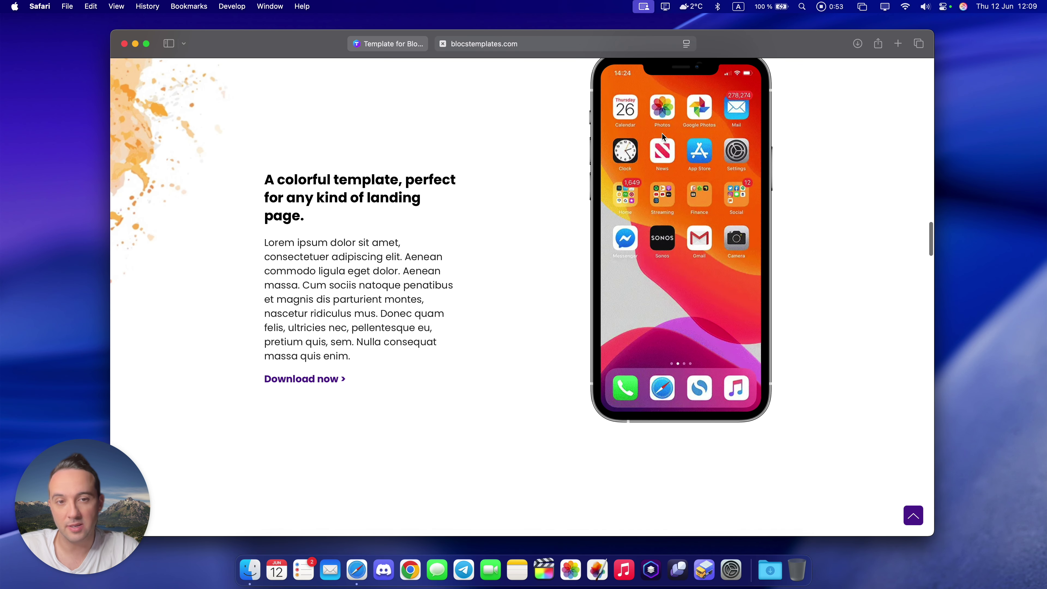
{"action": "scroll", "coordinate": [638, 219], "scroll_direction": "down", "scroll_amount": 15}
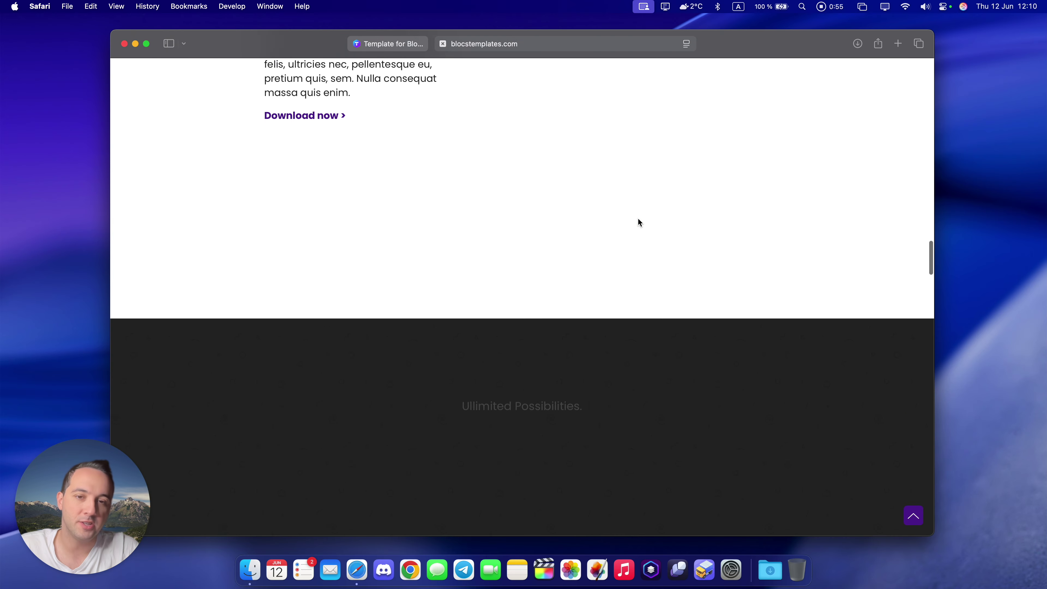
{"action": "scroll", "coordinate": [639, 222], "scroll_direction": "down", "scroll_amount": 5}
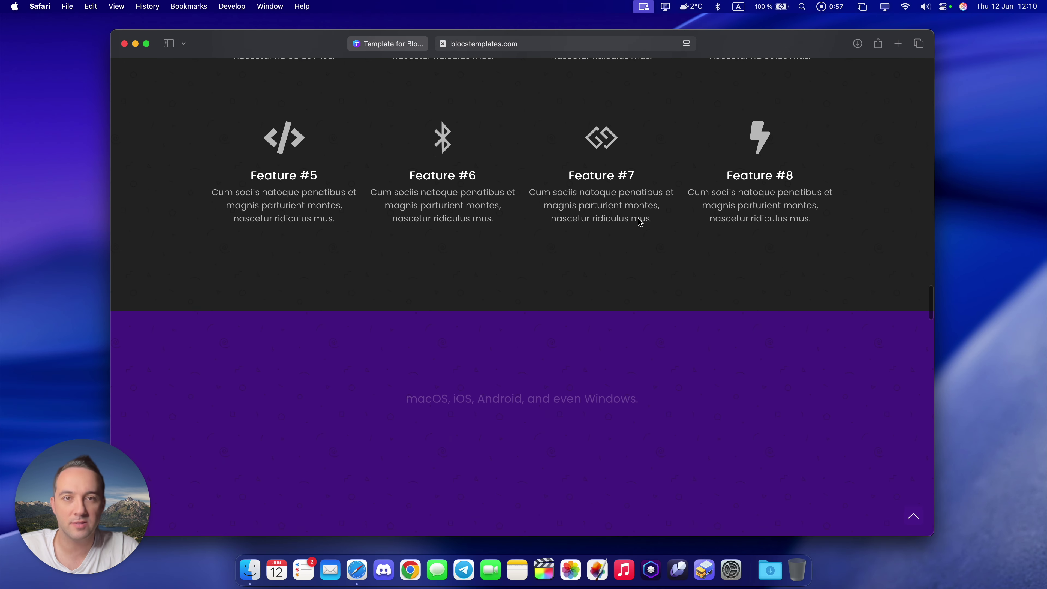
{"action": "scroll", "coordinate": [639, 219], "scroll_direction": "down", "scroll_amount": 5}
{"action": "scroll", "coordinate": [638, 219], "scroll_direction": "down", "scroll_amount": 15}
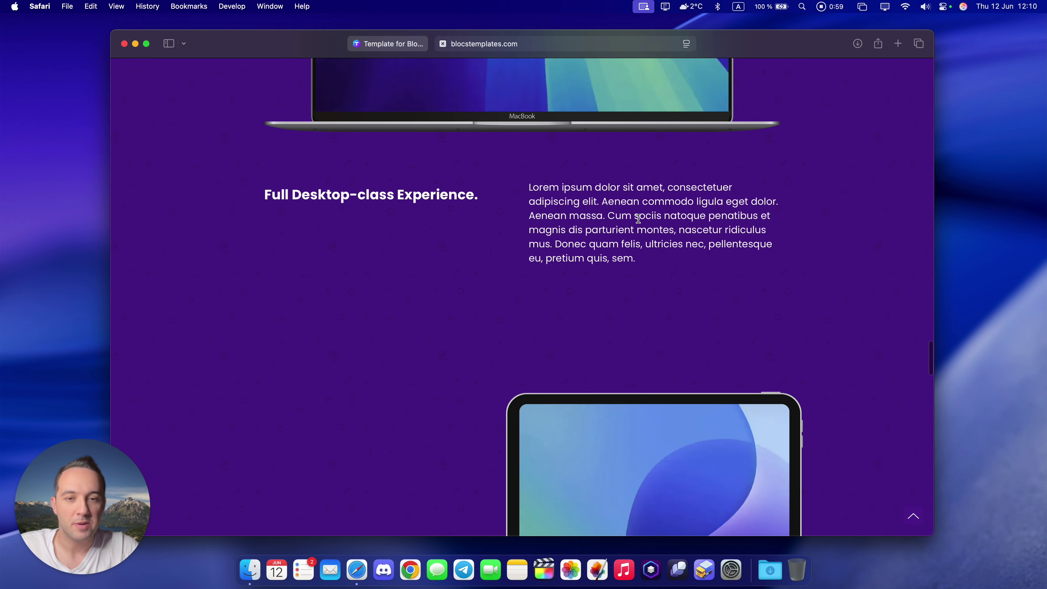
{"action": "scroll", "coordinate": [638, 219], "scroll_direction": "down", "scroll_amount": 15}
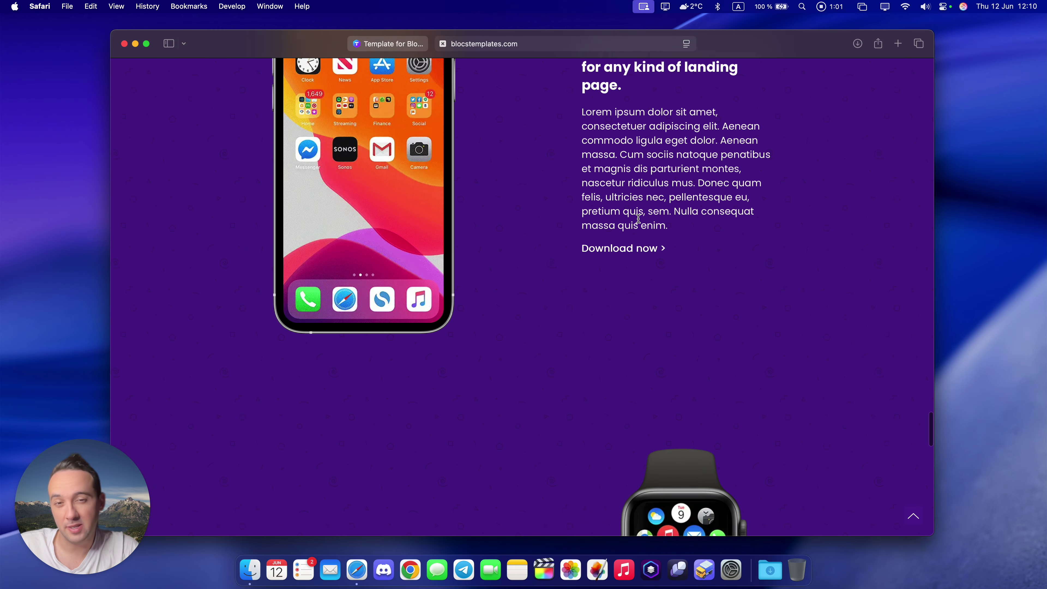
{"action": "scroll", "coordinate": [639, 223], "scroll_direction": "down", "scroll_amount": 20}
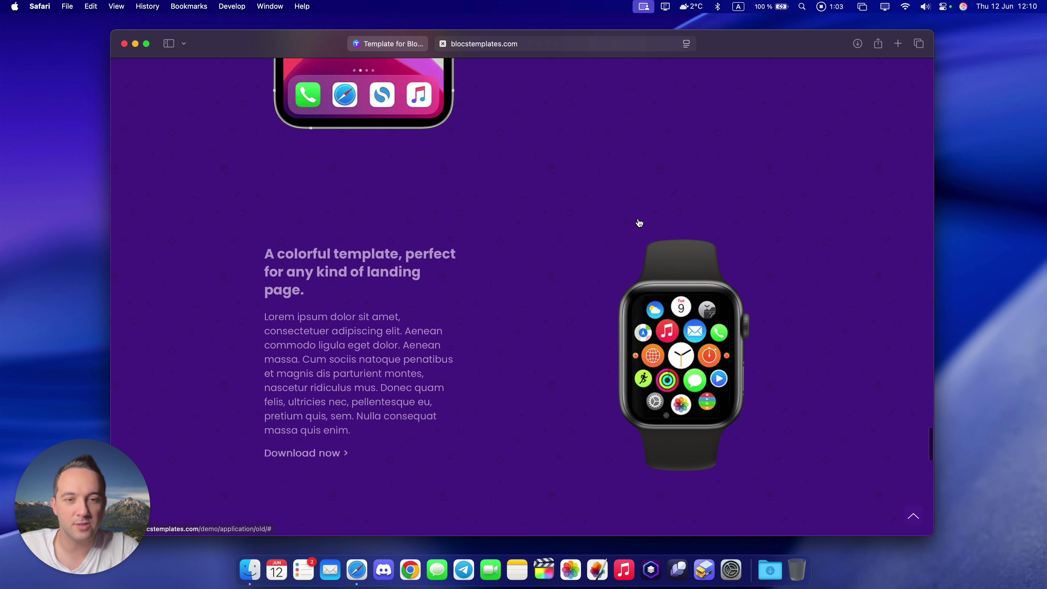
{"action": "scroll", "coordinate": [639, 223], "scroll_direction": "down", "scroll_amount": 5}
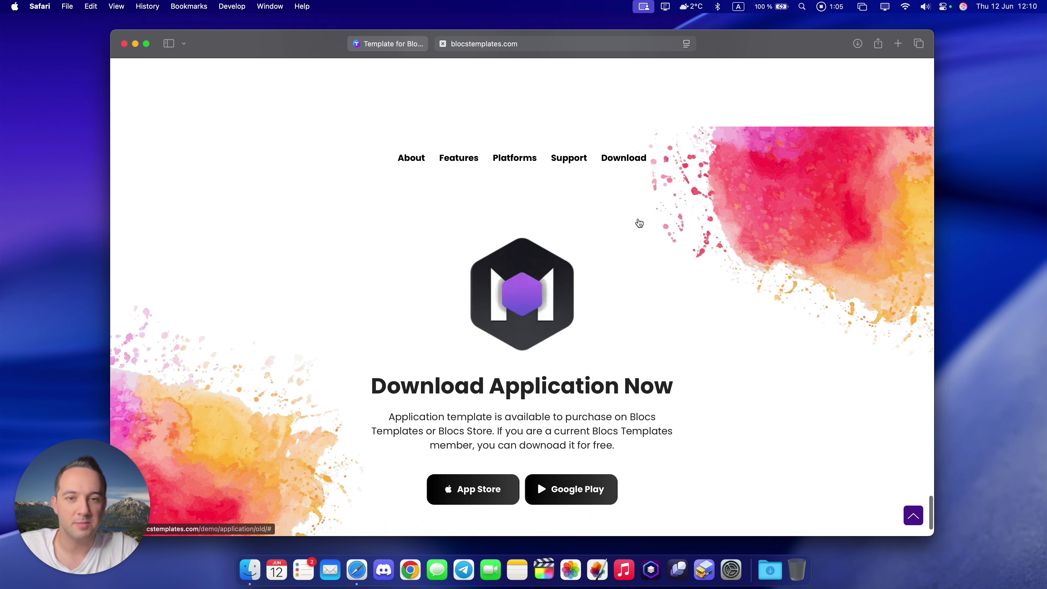
Return to the APPLICATION hero at the start of the old demo page
{"action": "scroll", "coordinate": [639, 223], "scroll_direction": "up", "scroll_amount": 20}
{"action": "scroll", "coordinate": [639, 223], "scroll_direction": "up", "scroll_amount": 20}
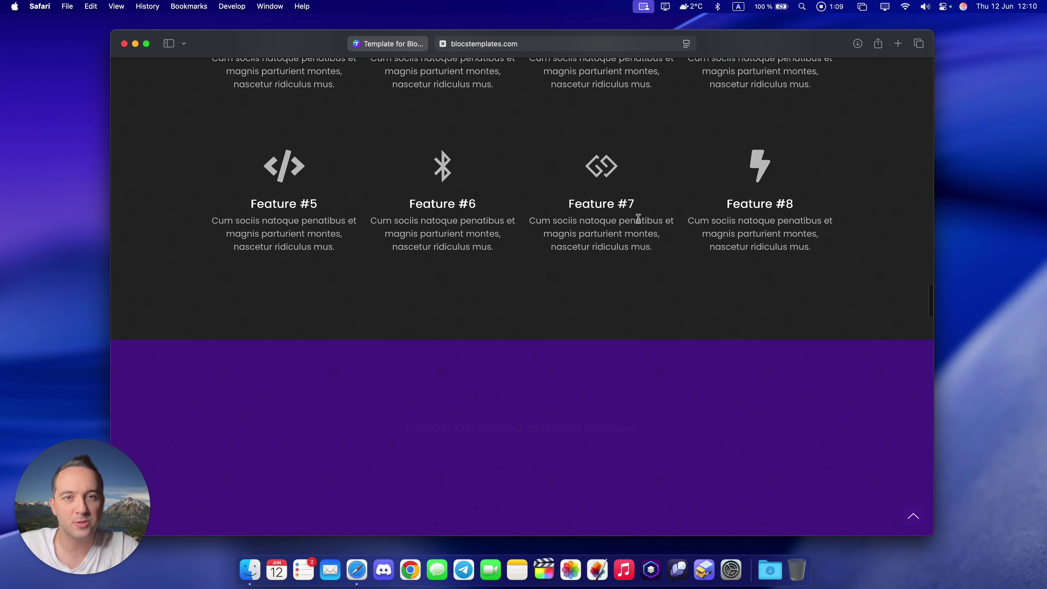
{"action": "scroll", "coordinate": [638, 219], "scroll_direction": "up", "scroll_amount": 20}
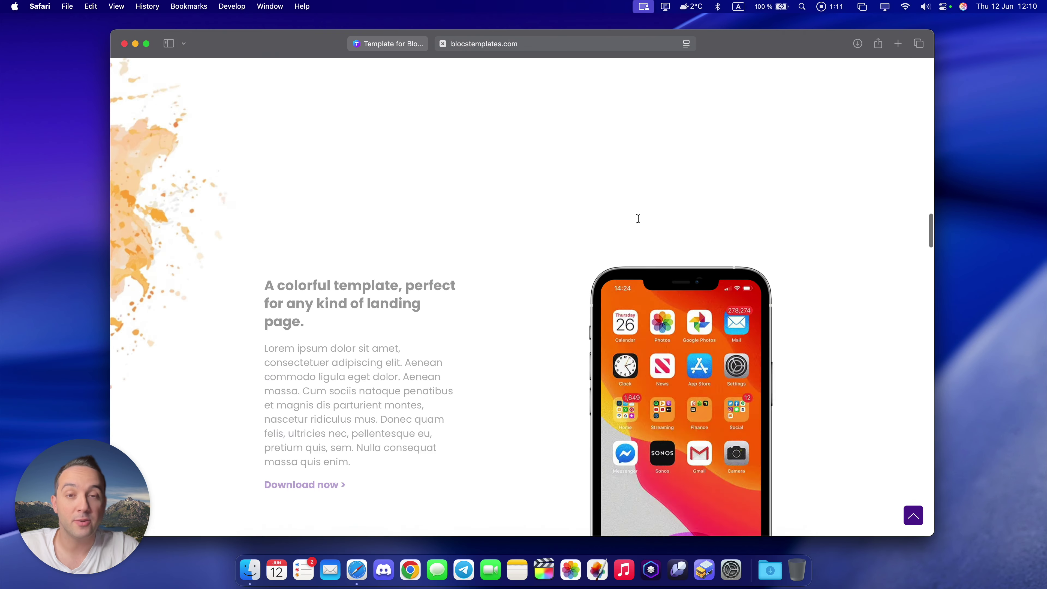
{"action": "scroll", "coordinate": [638, 219], "scroll_direction": "up", "scroll_amount": 10}
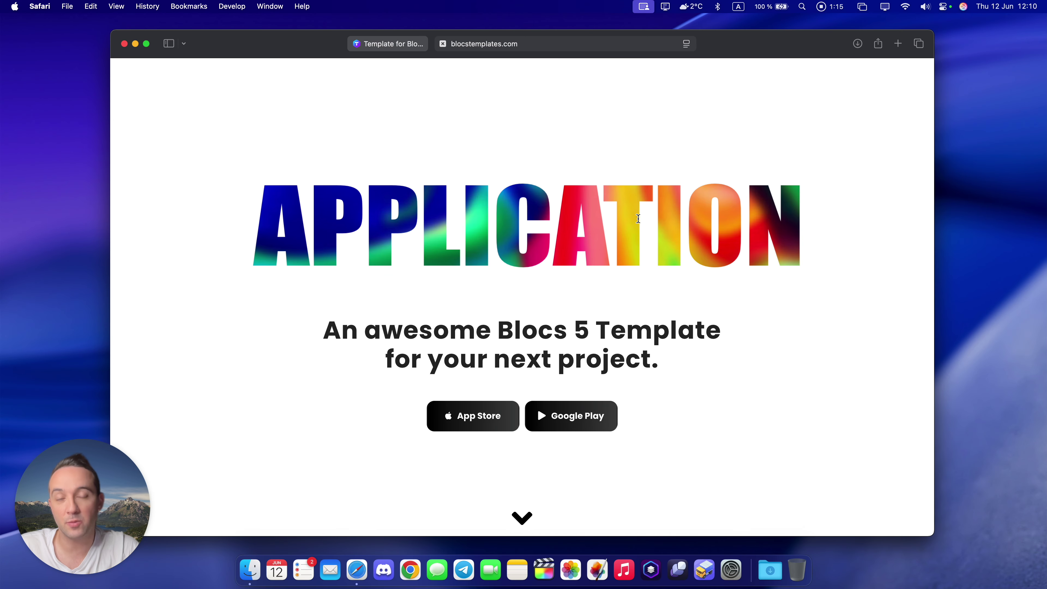
Open the Application template's preview from its product page and compare the new Weather demo with the old Application demo
{"action": "key", "text": "ctrl+Tab"}
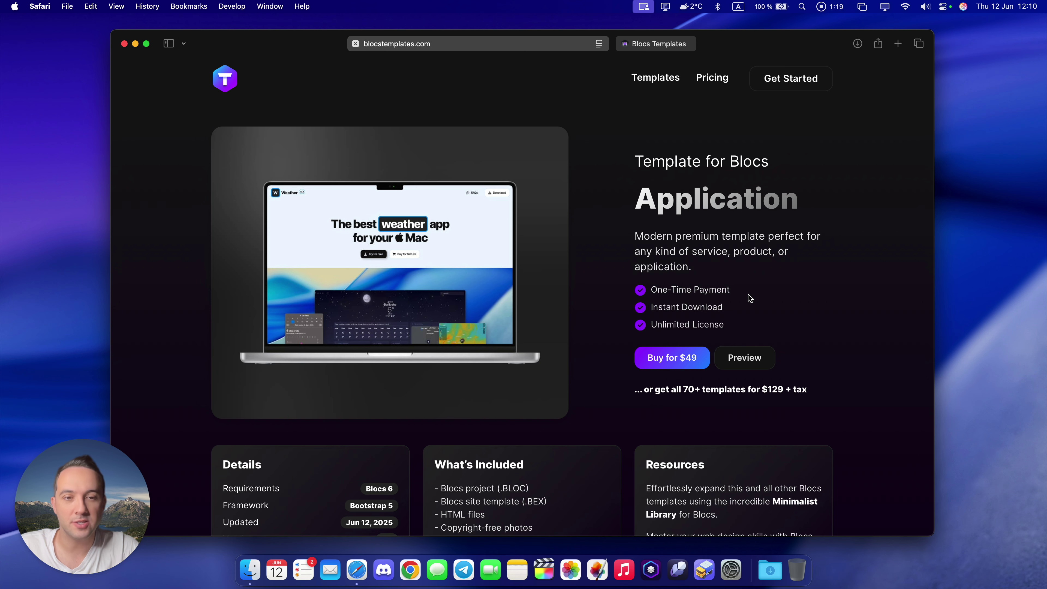
{"action": "left_click", "coordinate": [748, 356]}
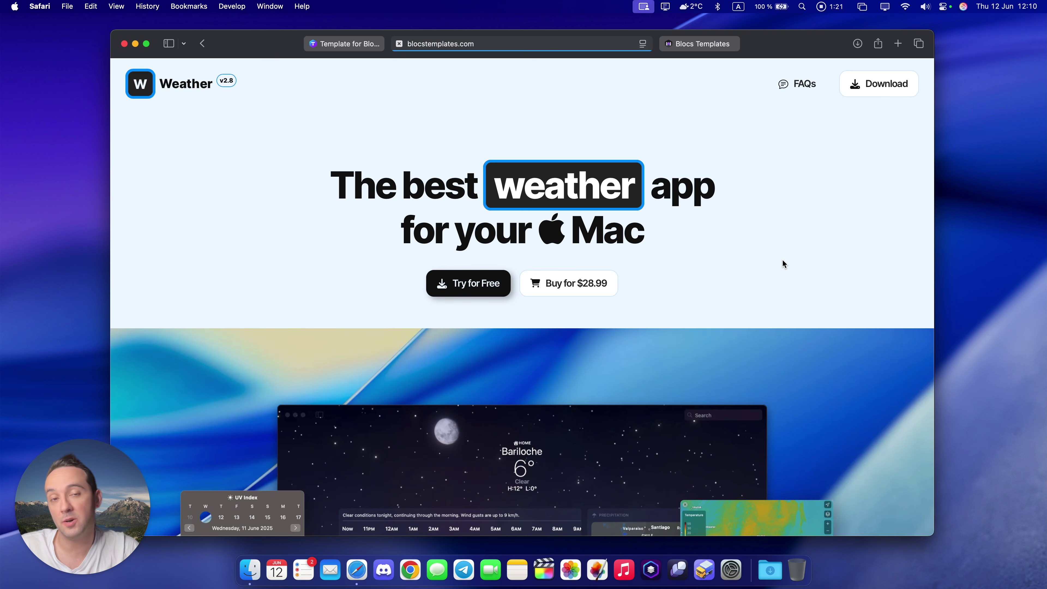
{"action": "left_click", "coordinate": [700, 44]}
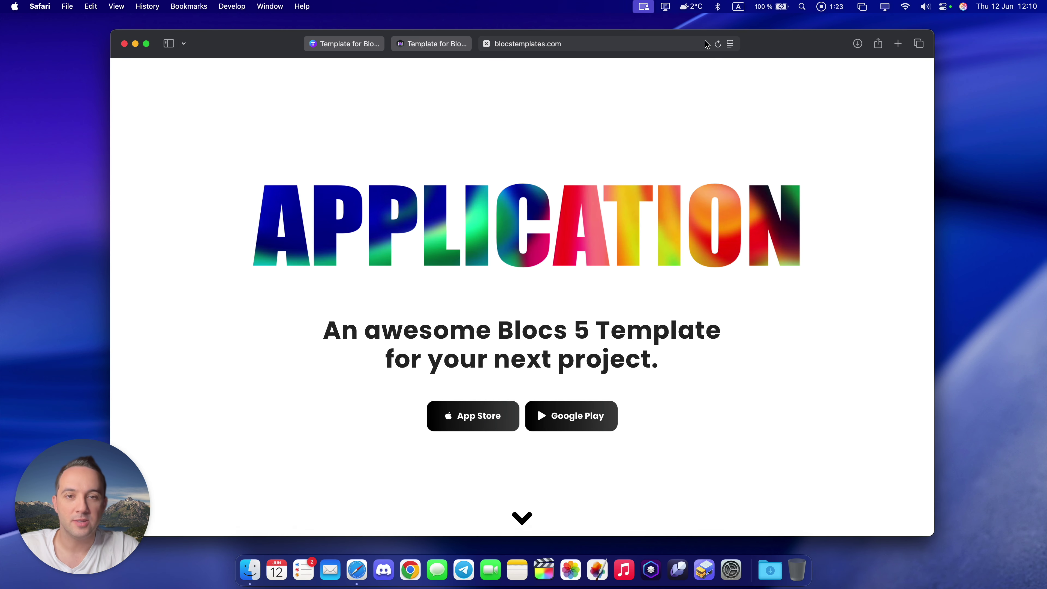
{"action": "left_click", "coordinate": [434, 42]}
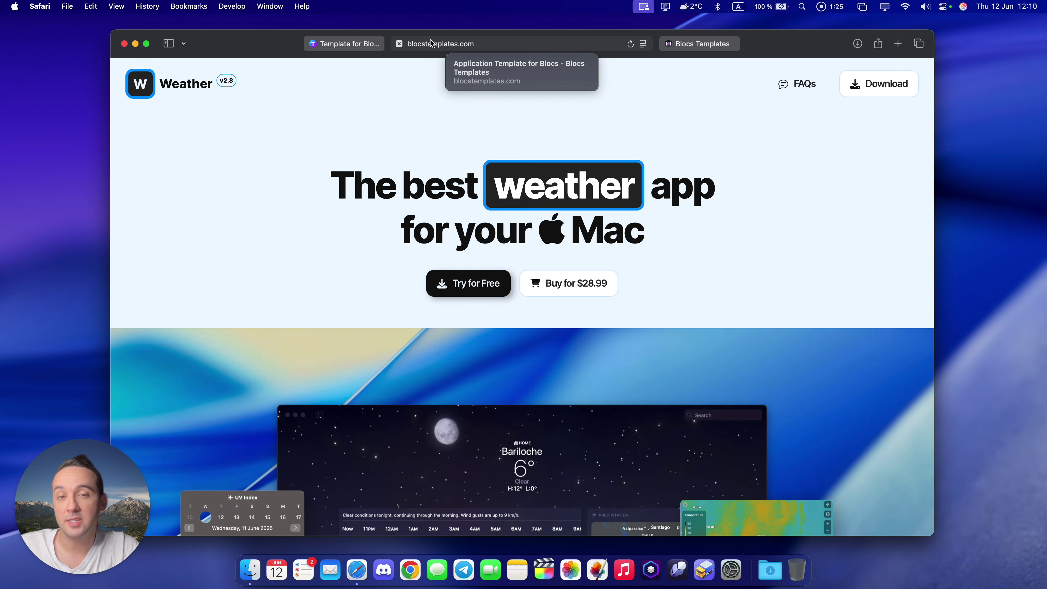
{"action": "left_click", "coordinate": [701, 43]}
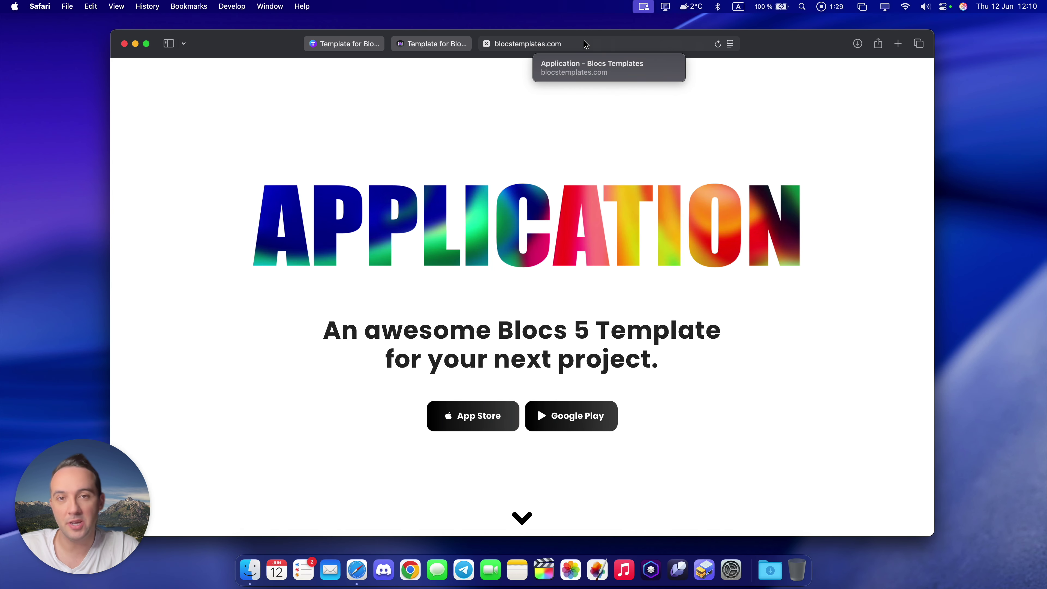
{"action": "left_click", "coordinate": [430, 43]}
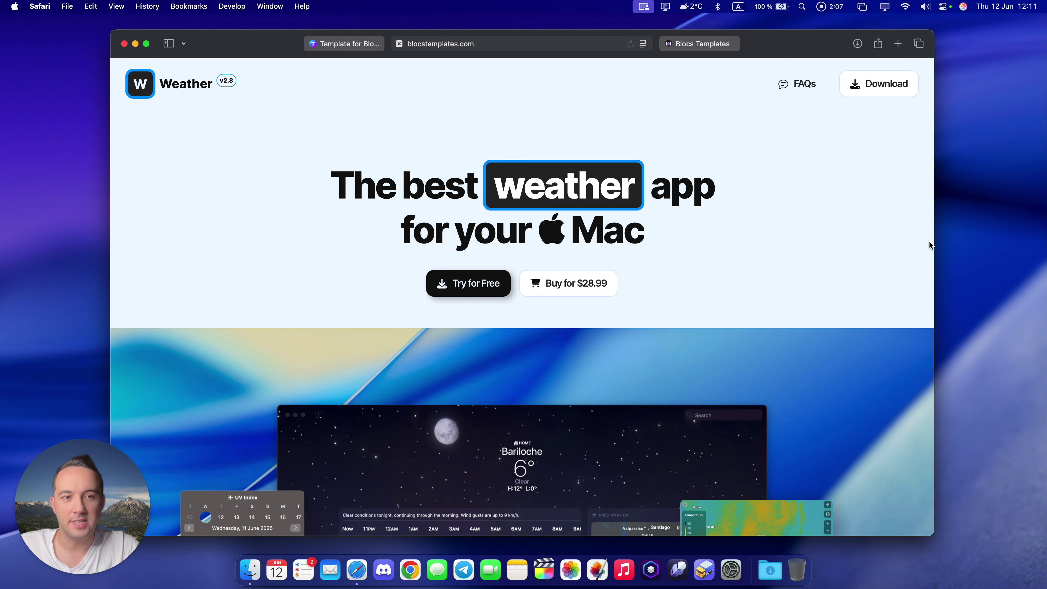
Make the browser window narrower and wider again to check how the Weather demo's header and app screenshots adapt
{"action": "mouse_move", "coordinate": [936, 239]}
{"action": "left_mouse_down"}
{"action": "mouse_move", "coordinate": [359, 241]}
{"action": "mouse_move", "coordinate": [938, 234]}
{"action": "left_mouse_up"}
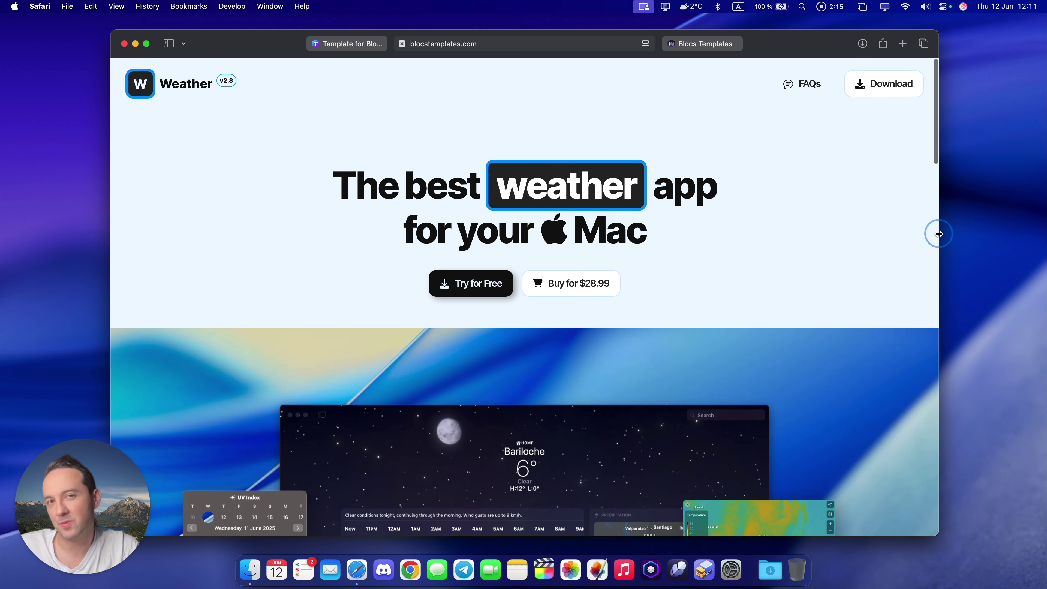
{"action": "left_click_drag", "start_coordinate": [938, 234], "coordinate": [846, 235]}
{"action": "scroll", "coordinate": [670, 267], "scroll_direction": "down", "scroll_amount": 7}
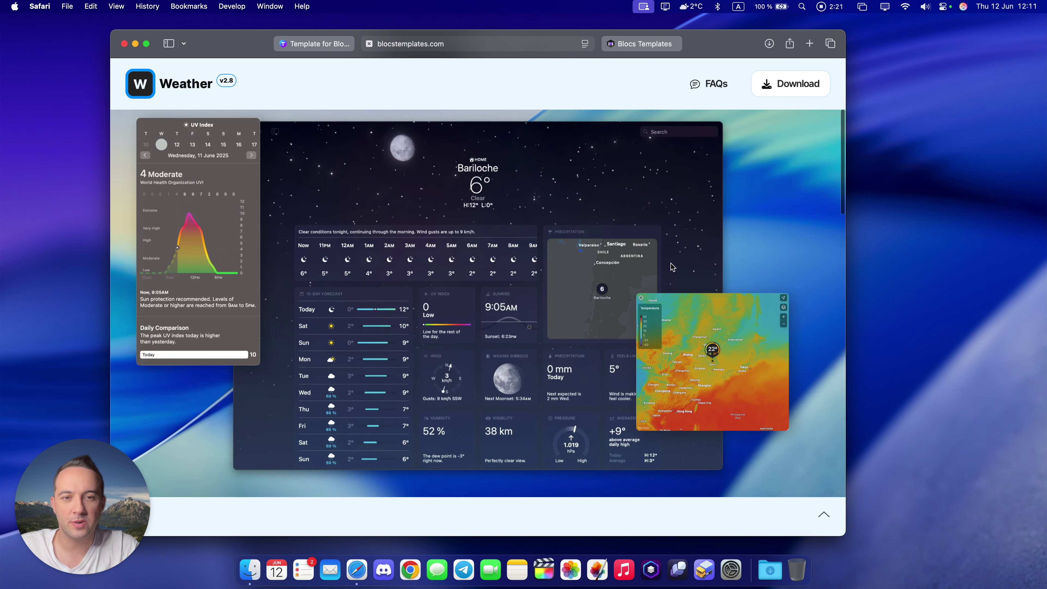
{"action": "scroll", "coordinate": [671, 266], "scroll_direction": "up", "scroll_amount": 5}
{"action": "left_click_drag", "start_coordinate": [846, 276], "coordinate": [956, 274]}
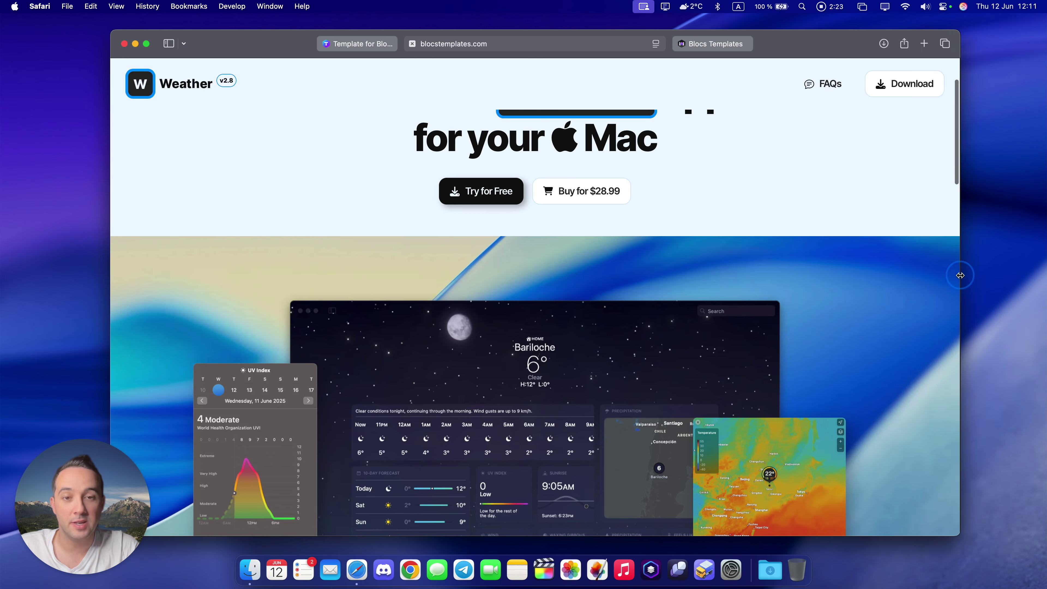
Examine how the eight weather feature icons animate as the Weather demo's features section moves through the view
{"action": "scroll", "coordinate": [796, 283], "scroll_direction": "down", "scroll_amount": 10}
{"action": "scroll", "coordinate": [797, 285], "scroll_direction": "down", "scroll_amount": 2}
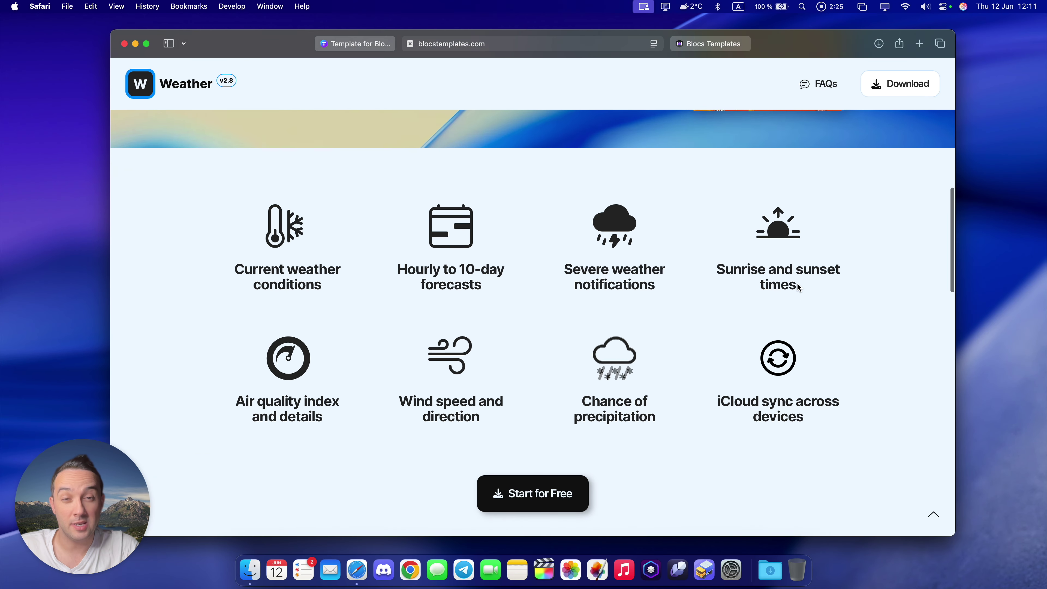
{"action": "scroll", "coordinate": [798, 284], "scroll_direction": "up", "scroll_amount": 5}
{"action": "scroll", "coordinate": [797, 283], "scroll_direction": "down", "scroll_amount": 5}
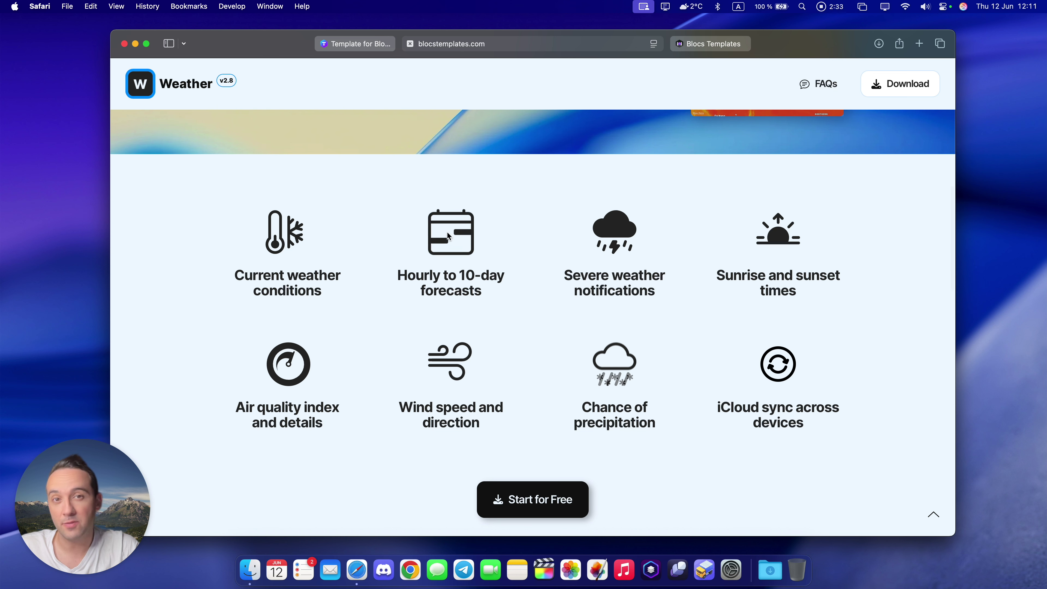
{"action": "scroll", "coordinate": [880, 220], "scroll_direction": "up", "scroll_amount": 5}
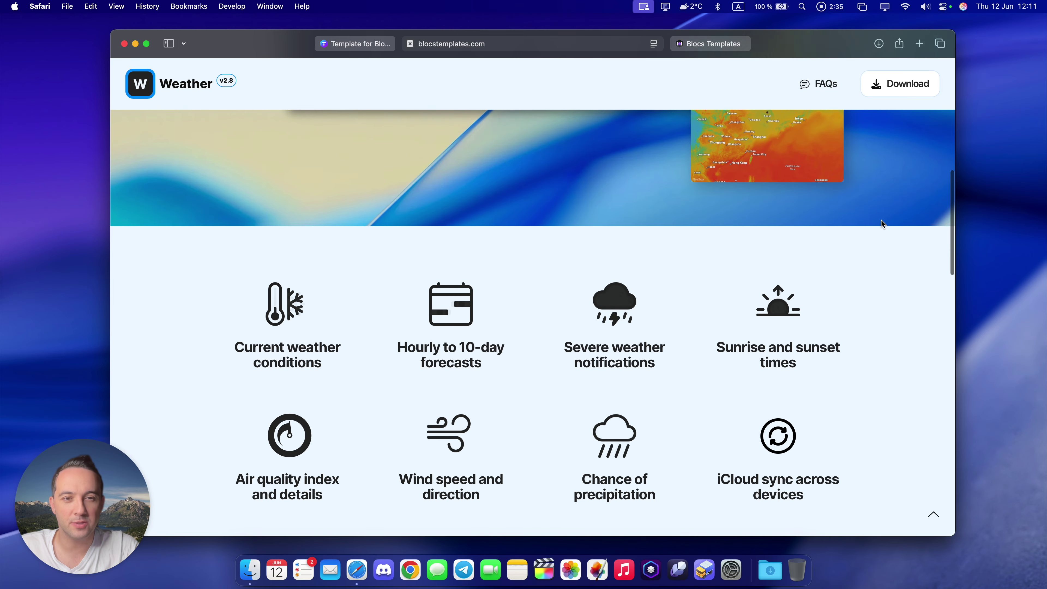
{"action": "scroll", "coordinate": [881, 224], "scroll_direction": "down", "scroll_amount": 3}
{"action": "scroll", "coordinate": [881, 224], "scroll_direction": "down", "scroll_amount": 3}
{"action": "scroll", "coordinate": [881, 224], "scroll_direction": "up", "scroll_amount": 5}
{"action": "scroll", "coordinate": [882, 224], "scroll_direction": "down", "scroll_amount": 3}
{"action": "scroll", "coordinate": [881, 221], "scroll_direction": "down", "scroll_amount": 3}
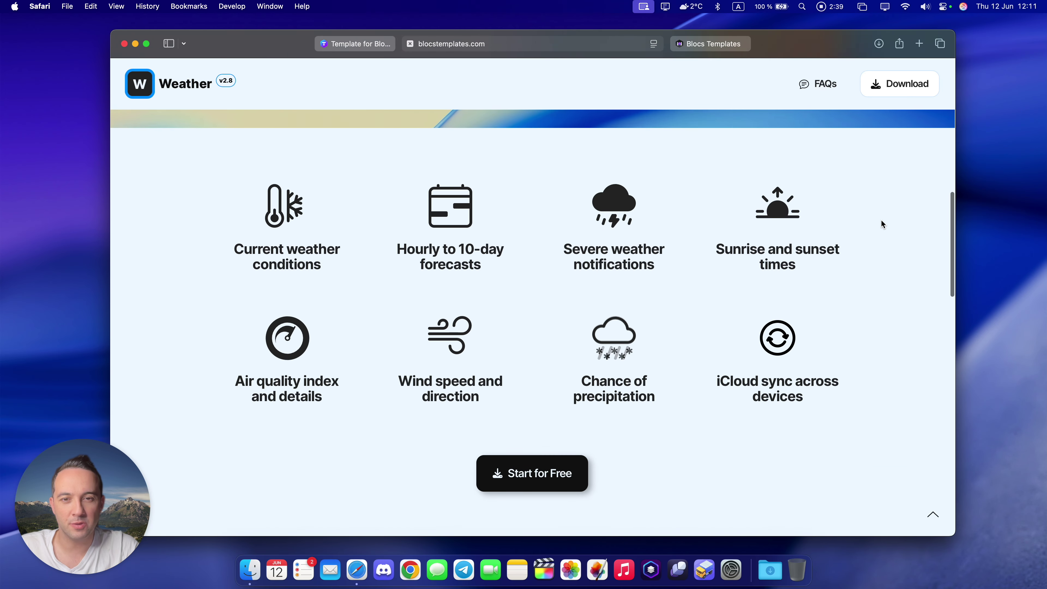
{"action": "scroll", "coordinate": [881, 221], "scroll_direction": "up", "scroll_amount": 5}
{"action": "scroll", "coordinate": [881, 220], "scroll_direction": "down", "scroll_amount": 3}
{"action": "scroll", "coordinate": [881, 219], "scroll_direction": "down", "scroll_amount": 3}
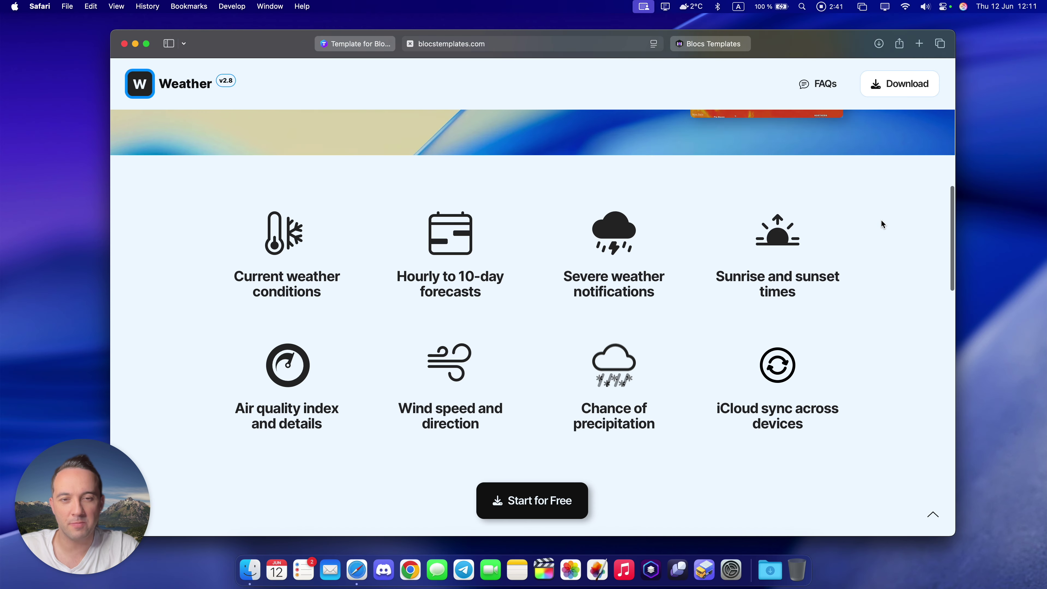
{"action": "scroll", "coordinate": [880, 223], "scroll_direction": "up", "scroll_amount": 5}
{"action": "scroll", "coordinate": [881, 220], "scroll_direction": "down", "scroll_amount": 3}
{"action": "scroll", "coordinate": [387, 194], "scroll_direction": "up", "scroll_amount": 5}
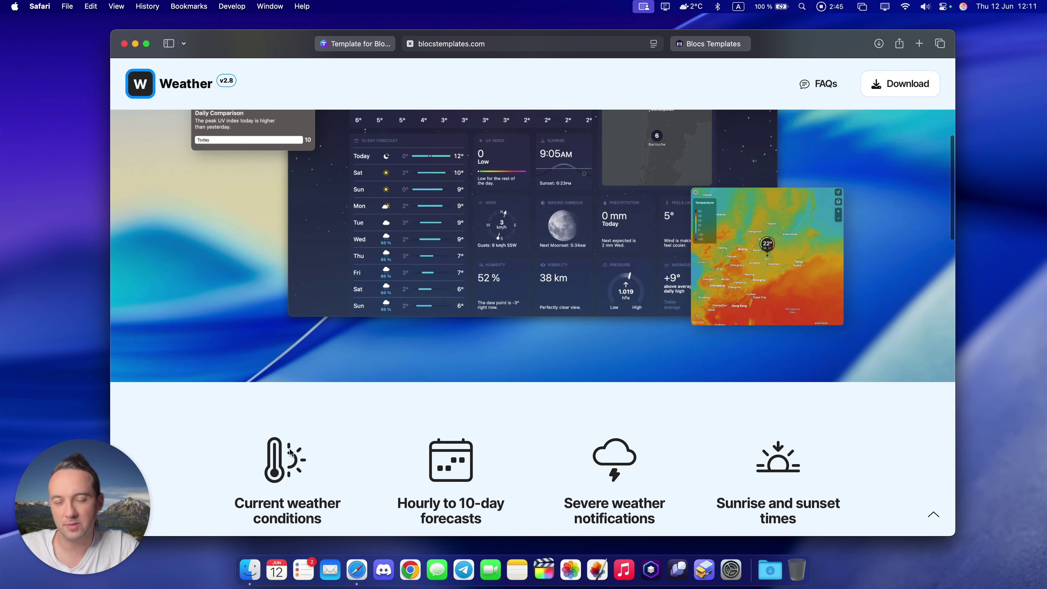
{"action": "scroll", "coordinate": [294, 441], "scroll_direction": "down", "scroll_amount": 3}
{"action": "scroll", "coordinate": [290, 430], "scroll_direction": "down", "scroll_amount": 1}
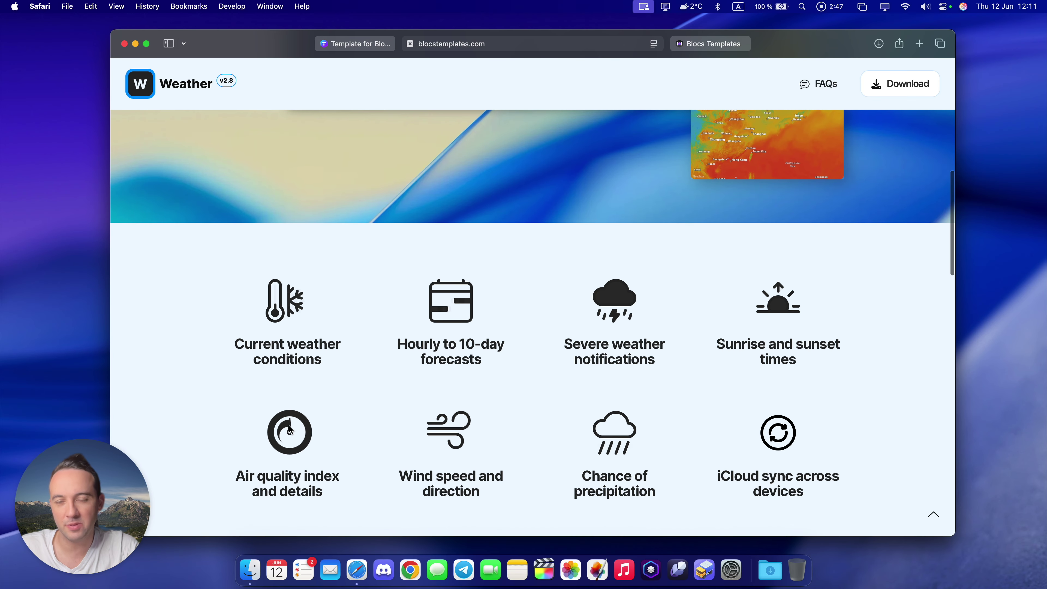
{"action": "scroll", "coordinate": [741, 321], "scroll_direction": "up", "scroll_amount": 4}
{"action": "scroll", "coordinate": [774, 325], "scroll_direction": "down", "scroll_amount": 5}
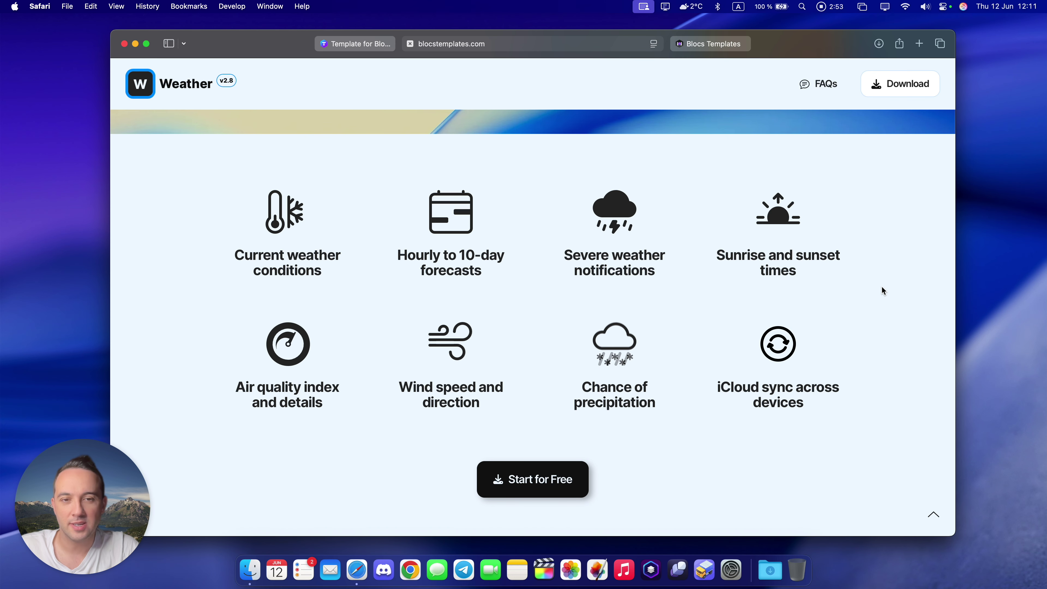
{"action": "scroll", "coordinate": [882, 287], "scroll_direction": "down", "scroll_amount": 2}
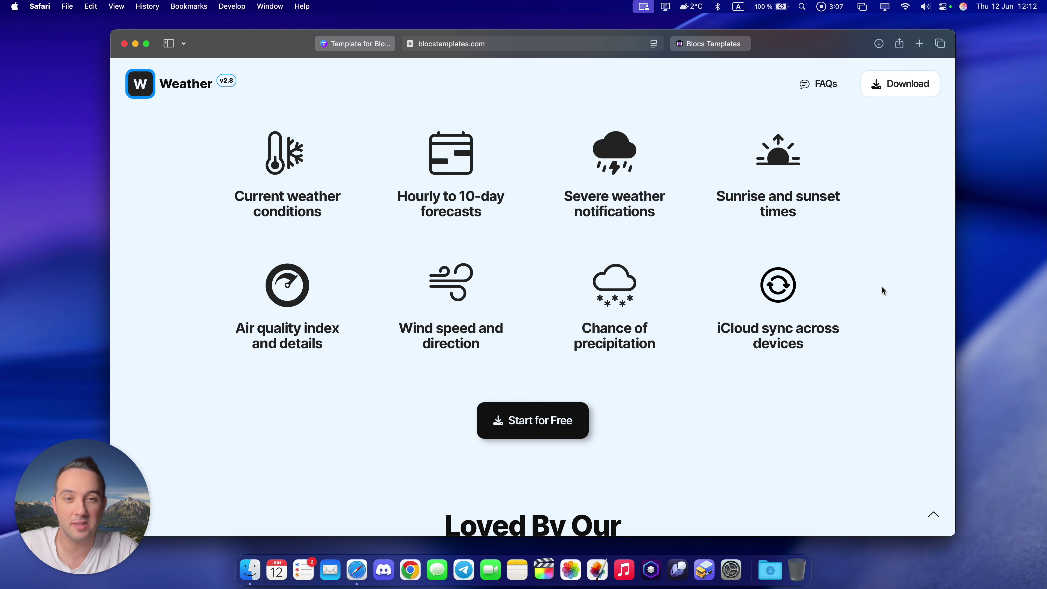
{"action": "scroll", "coordinate": [882, 289], "scroll_direction": "up", "scroll_amount": 3}
Review the Weather home page's customer testimonials, newsletter section and footer, and return to the hero
{"action": "scroll", "coordinate": [882, 290], "scroll_direction": "down", "scroll_amount": 6}
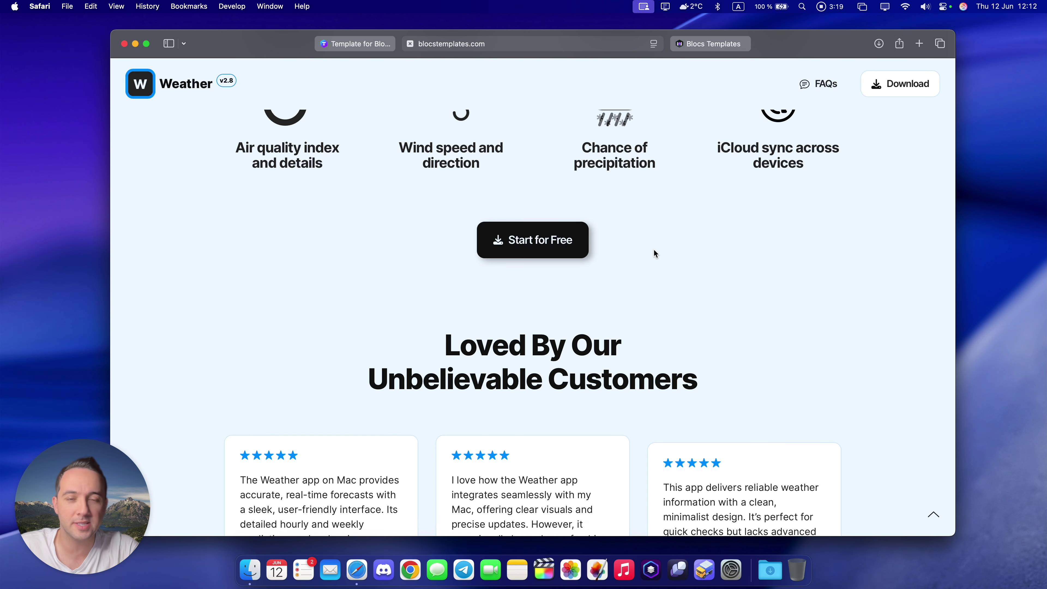
{"action": "scroll", "coordinate": [609, 248], "scroll_direction": "up", "scroll_amount": 20}
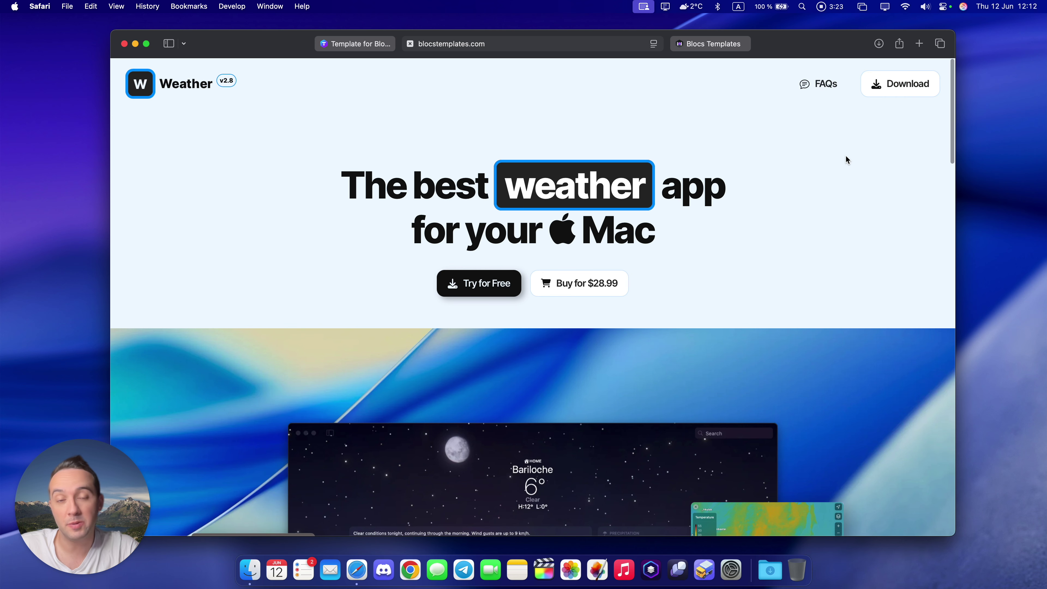
{"action": "scroll", "coordinate": [831, 181], "scroll_direction": "down", "scroll_amount": 20}
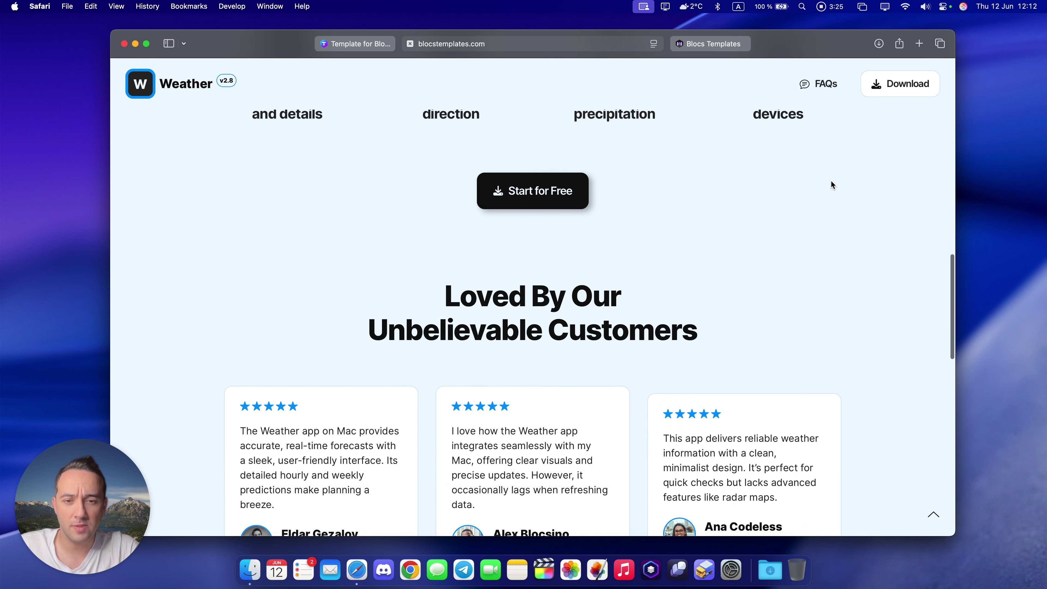
{"action": "scroll", "coordinate": [831, 181], "scroll_direction": "down", "scroll_amount": 2}
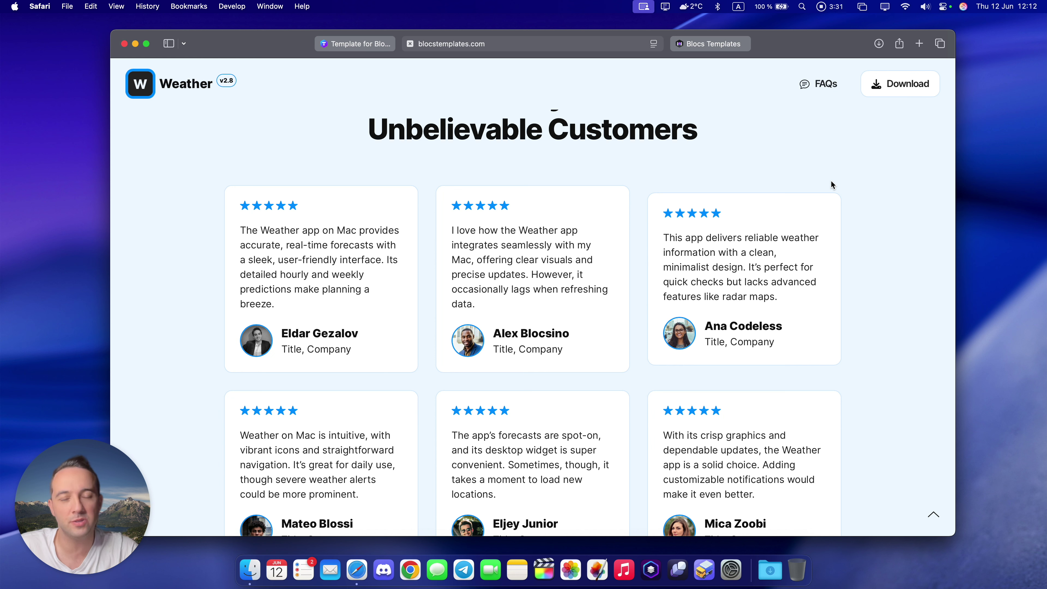
{"action": "scroll", "coordinate": [831, 182], "scroll_direction": "down", "scroll_amount": 10}
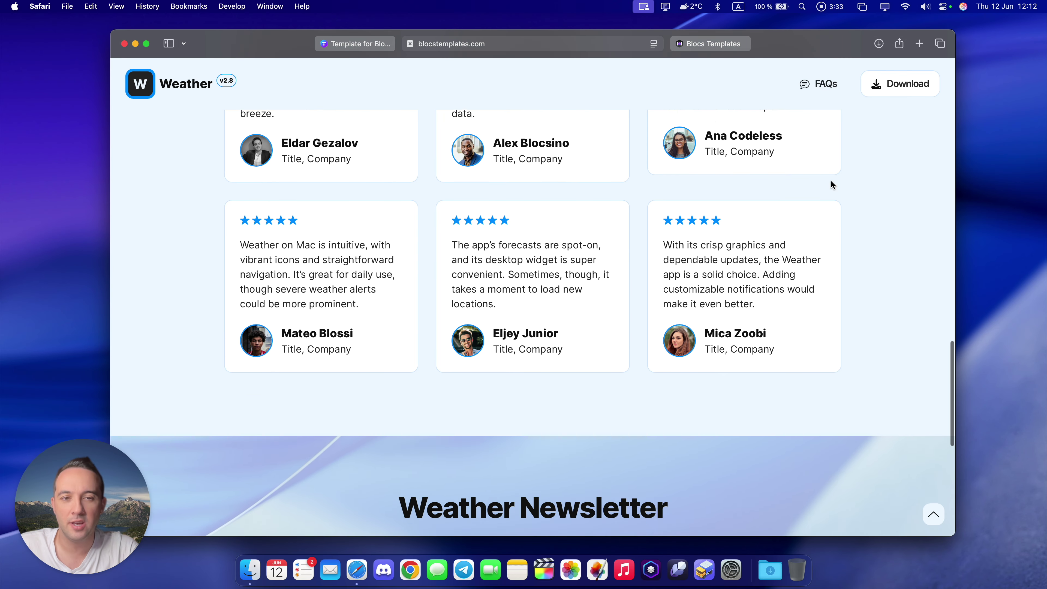
{"action": "scroll", "coordinate": [831, 182], "scroll_direction": "down", "scroll_amount": 5}
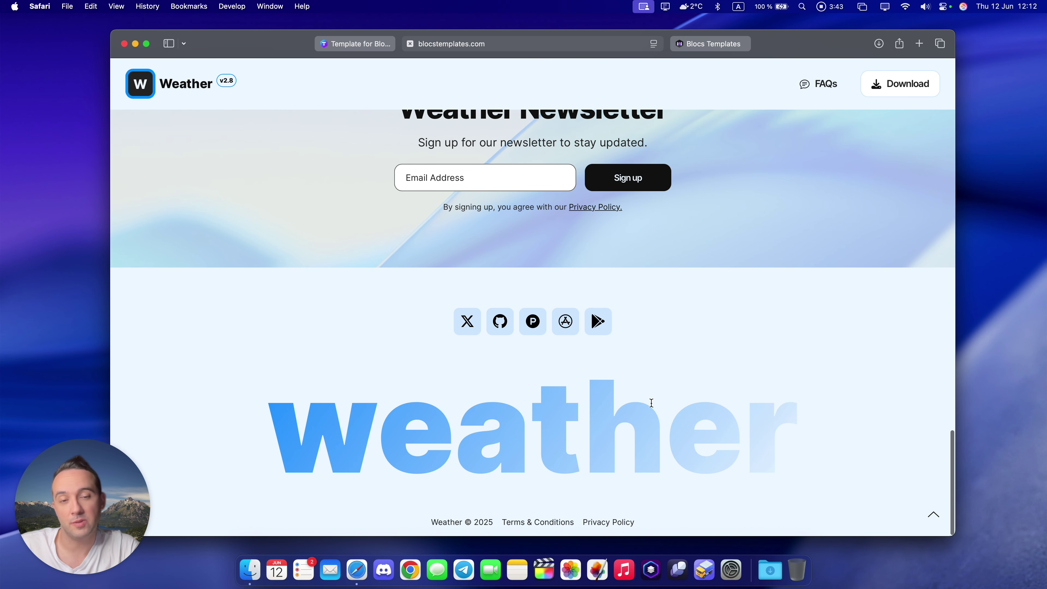
{"action": "scroll", "coordinate": [631, 340], "scroll_direction": "up", "scroll_amount": 20}
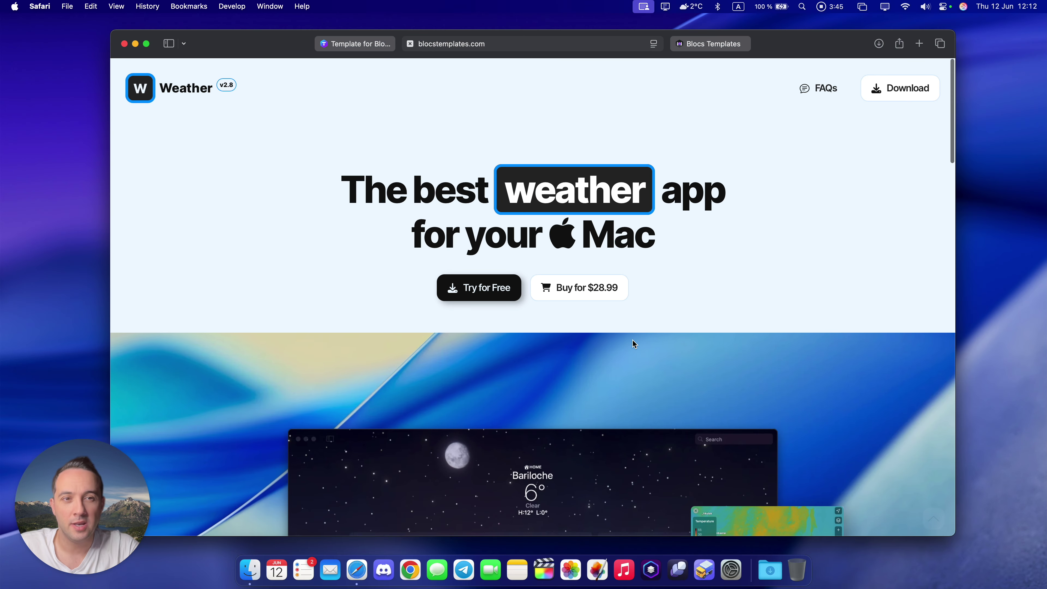
Open the FAQs page and expand and collapse the first question and the system requirements question
{"action": "left_click", "coordinate": [823, 84]}
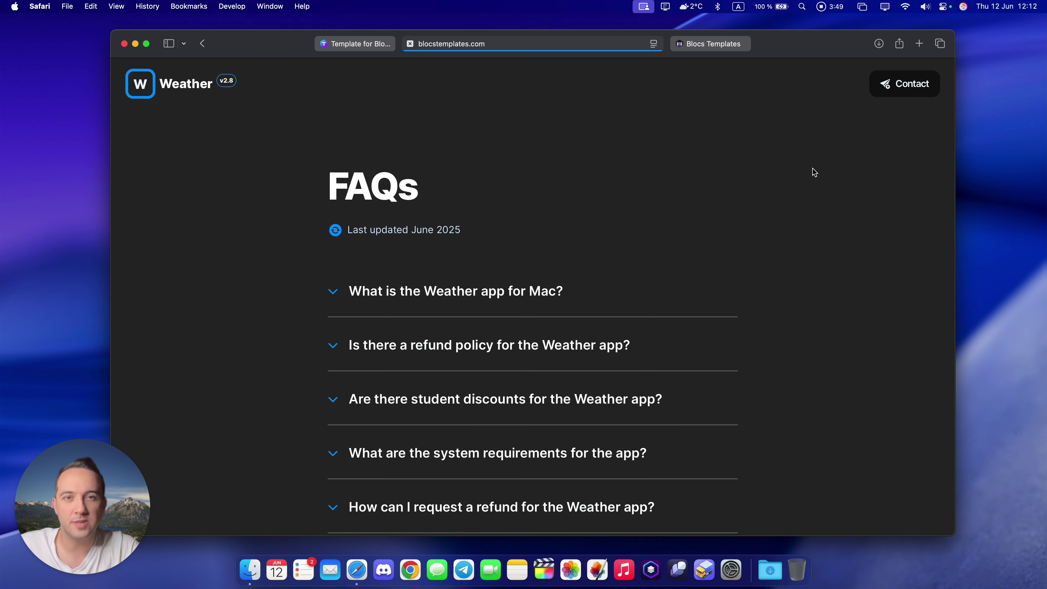
{"action": "left_click", "coordinate": [454, 291]}
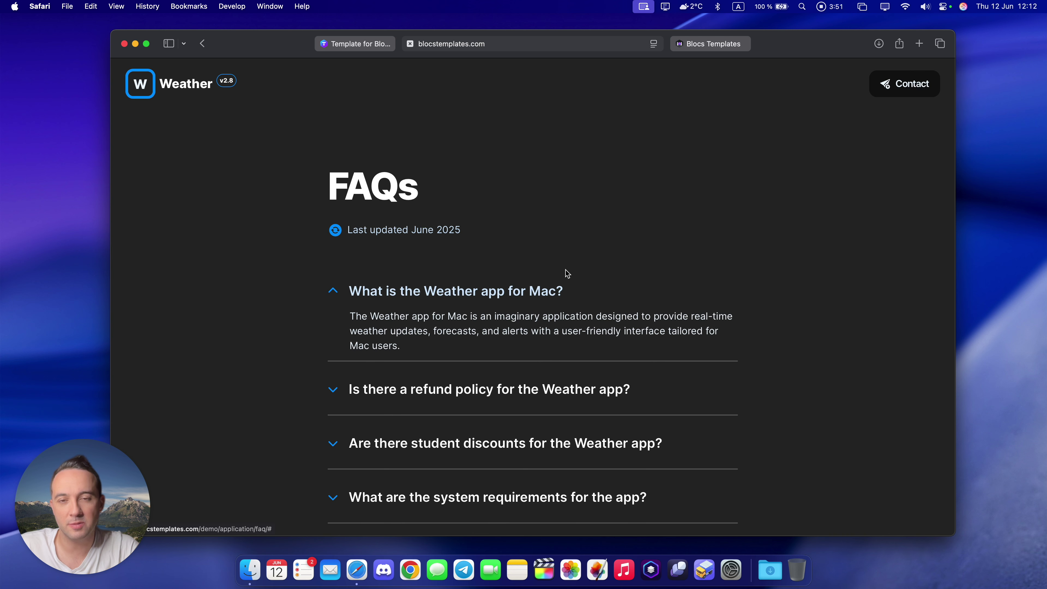
{"action": "left_click", "coordinate": [498, 290]}
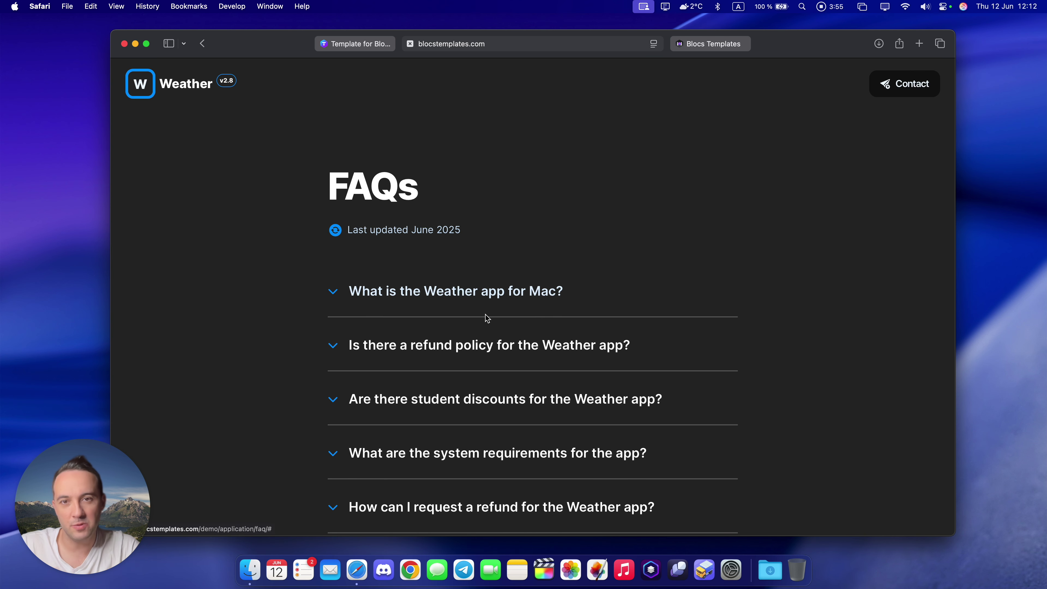
{"action": "scroll", "coordinate": [455, 318], "scroll_direction": "down", "scroll_amount": 4}
{"action": "left_click", "coordinate": [459, 292]}
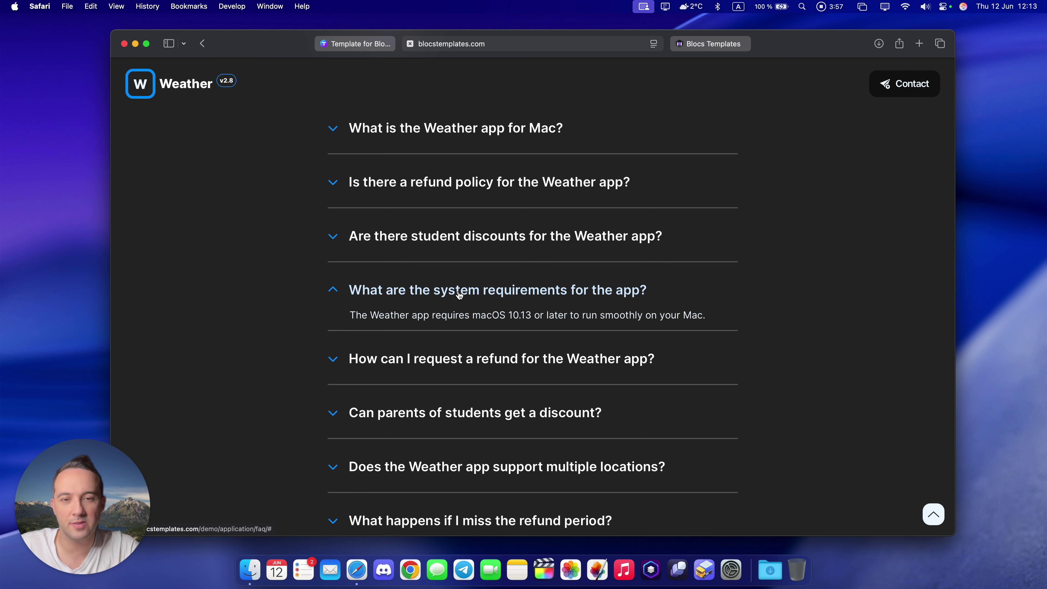
{"action": "left_click", "coordinate": [460, 291]}
{"action": "scroll", "coordinate": [459, 295], "scroll_direction": "up", "scroll_amount": 3}
{"action": "scroll", "coordinate": [460, 294], "scroll_direction": "down", "scroll_amount": 9}
{"action": "scroll", "coordinate": [459, 294], "scroll_direction": "down", "scroll_amount": 4}
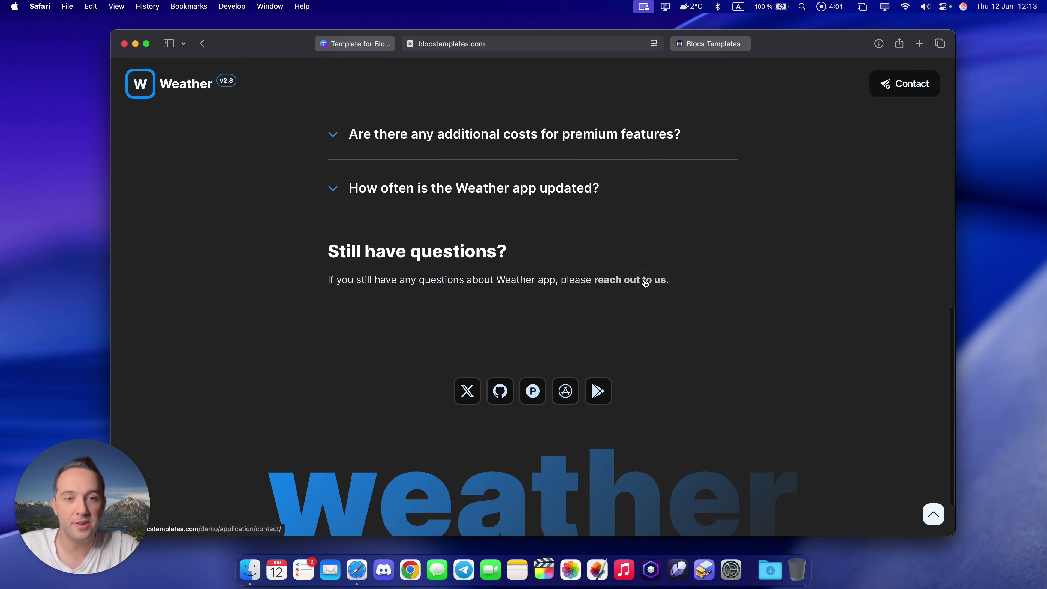
Follow the FAQs page's "reach out to us" link and examine the Get In Touch form
{"action": "left_click", "coordinate": [645, 283]}
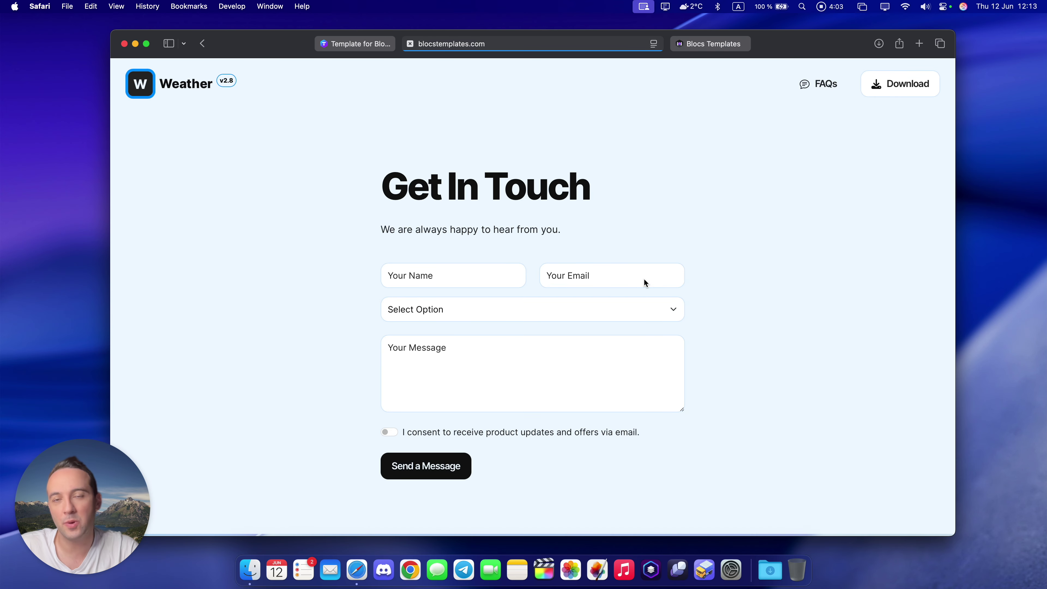
{"action": "left_click", "coordinate": [644, 279]}
{"action": "scroll", "coordinate": [660, 279], "scroll_direction": "down", "scroll_amount": 9}
{"action": "scroll", "coordinate": [683, 279], "scroll_direction": "up", "scroll_amount": 6}
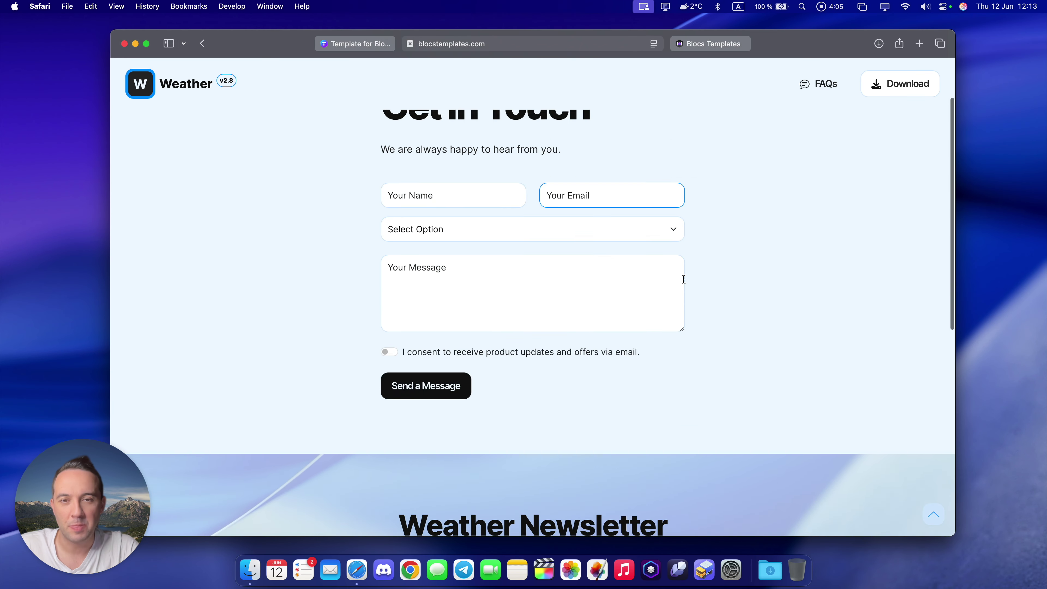
{"action": "scroll", "coordinate": [684, 279], "scroll_direction": "up", "scroll_amount": 3}
{"action": "left_click", "coordinate": [486, 225]}
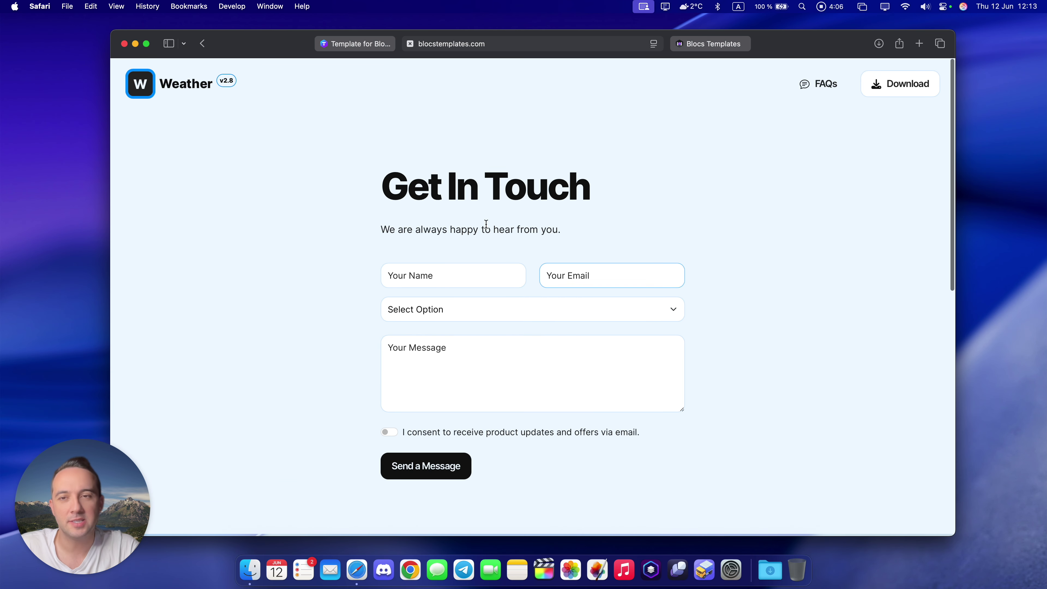
Go back to the home page, then open the Download page and review its Weather.app card and footer
{"action": "left_click", "coordinate": [140, 90]}
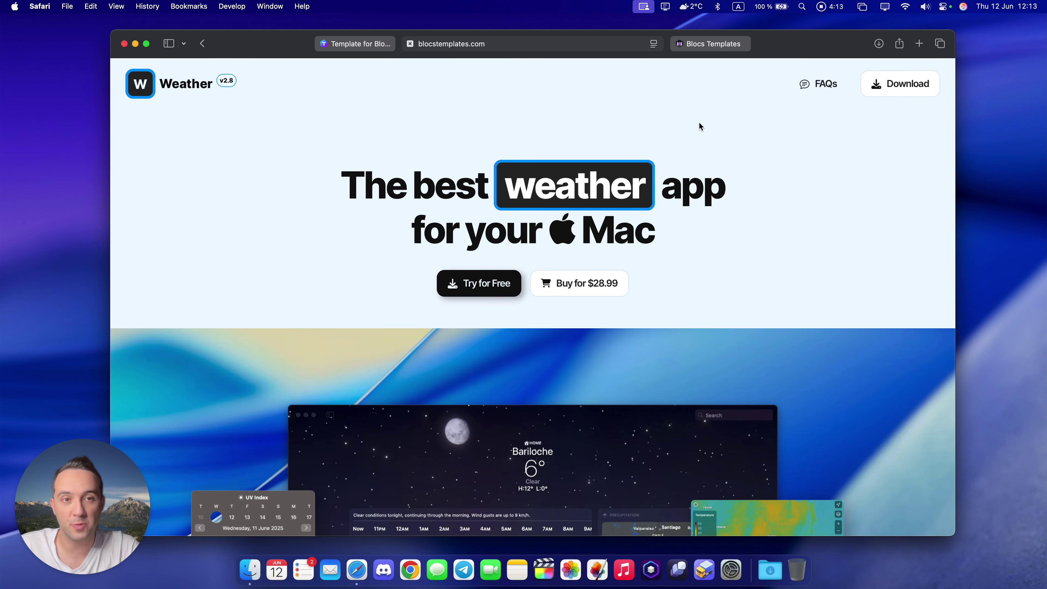
{"action": "left_click", "coordinate": [879, 85]}
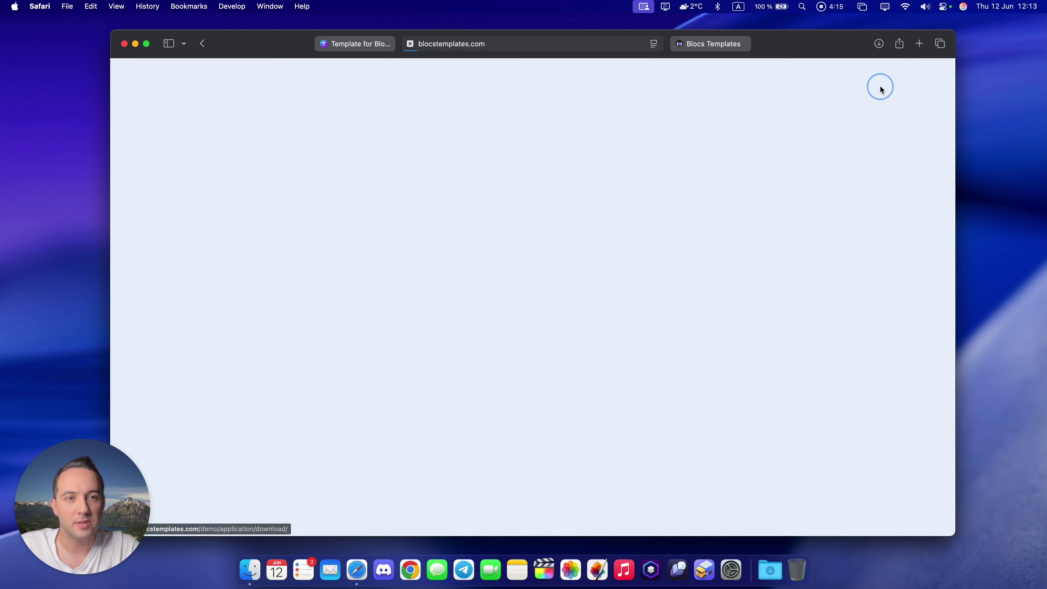
{"action": "scroll", "coordinate": [843, 109], "scroll_direction": "down", "scroll_amount": 3}
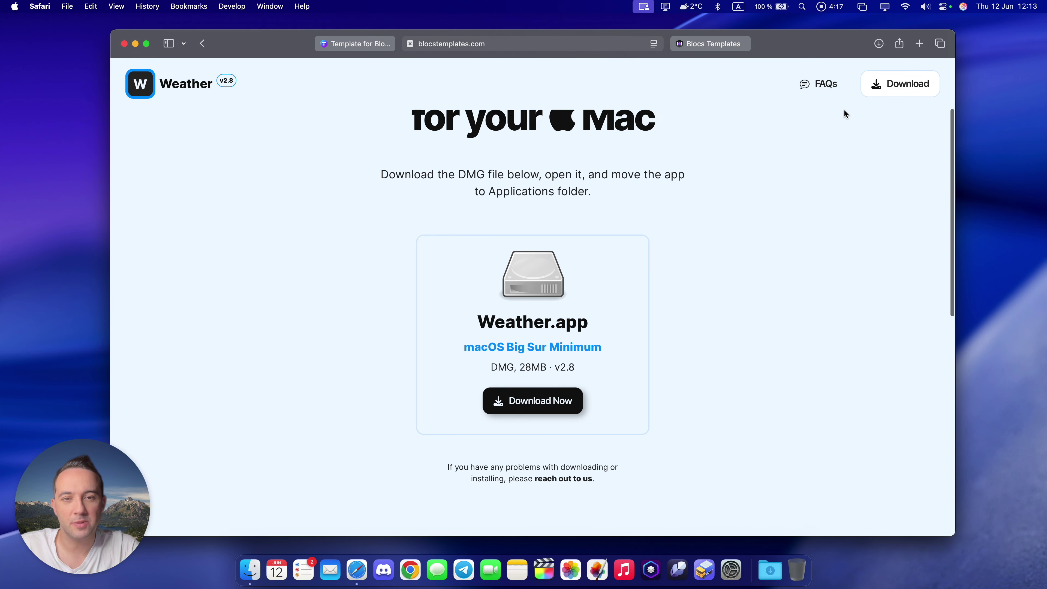
{"action": "scroll", "coordinate": [766, 162], "scroll_direction": "up", "scroll_amount": 2}
{"action": "left_click_drag", "start_coordinate": [339, 346], "coordinate": [669, 400]}
{"action": "left_click", "coordinate": [732, 408]}
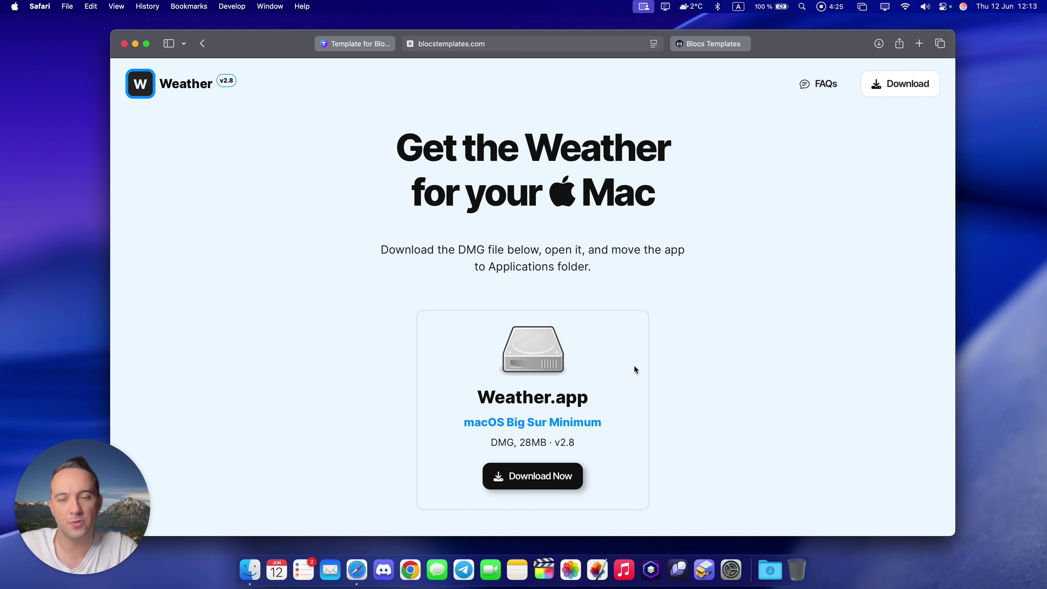
{"action": "scroll", "coordinate": [705, 348], "scroll_direction": "down", "scroll_amount": 5}
{"action": "scroll", "coordinate": [704, 349], "scroll_direction": "down", "scroll_amount": 7}
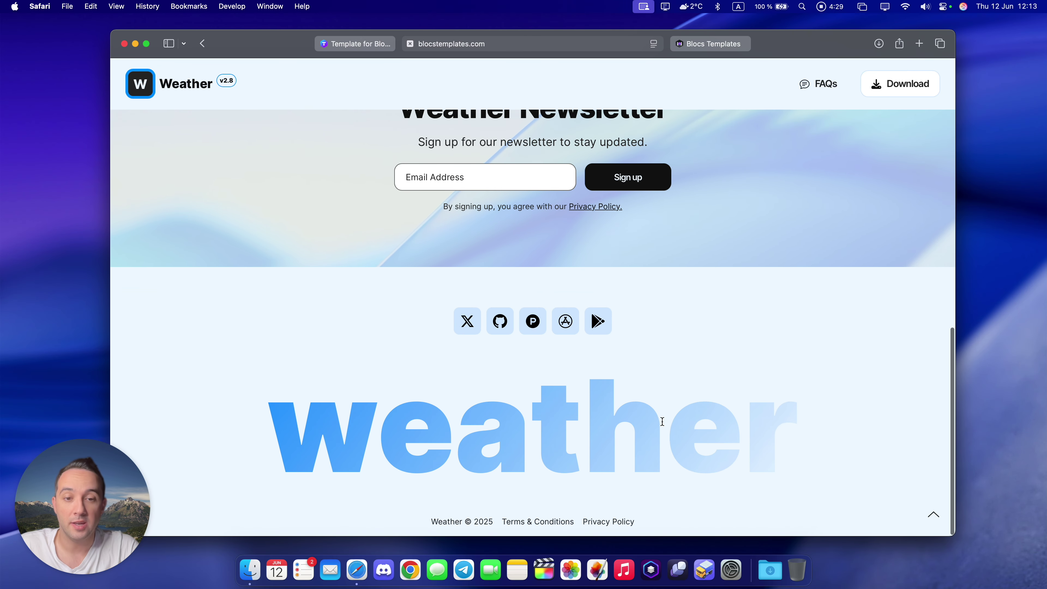
Look through the Privacy Policy page and the Terms and Conditions page linked in the footer
{"action": "left_click", "coordinate": [623, 517]}
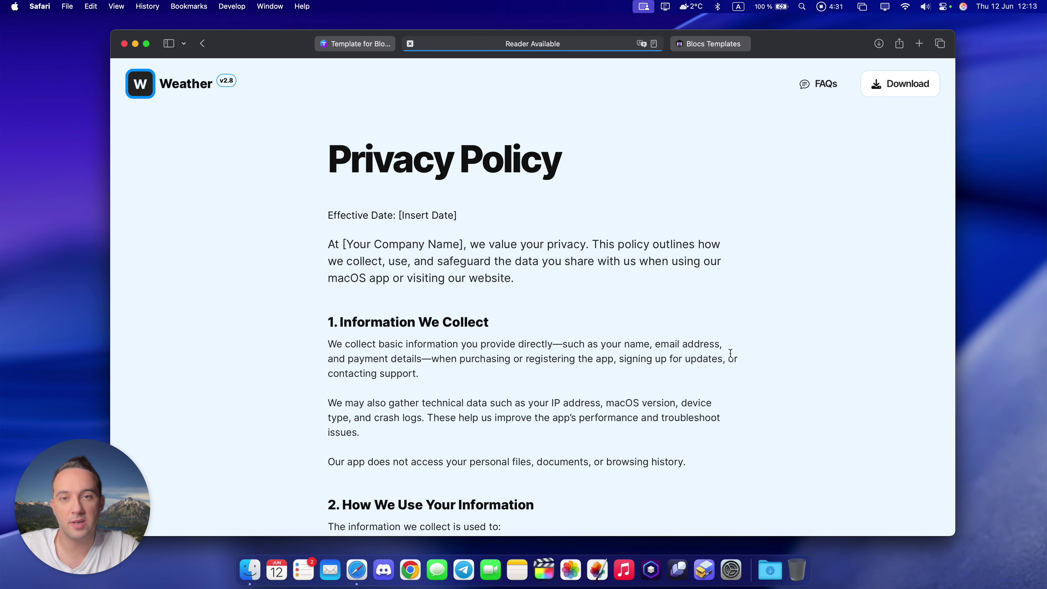
{"action": "scroll", "coordinate": [700, 380], "scroll_direction": "down", "scroll_amount": 10}
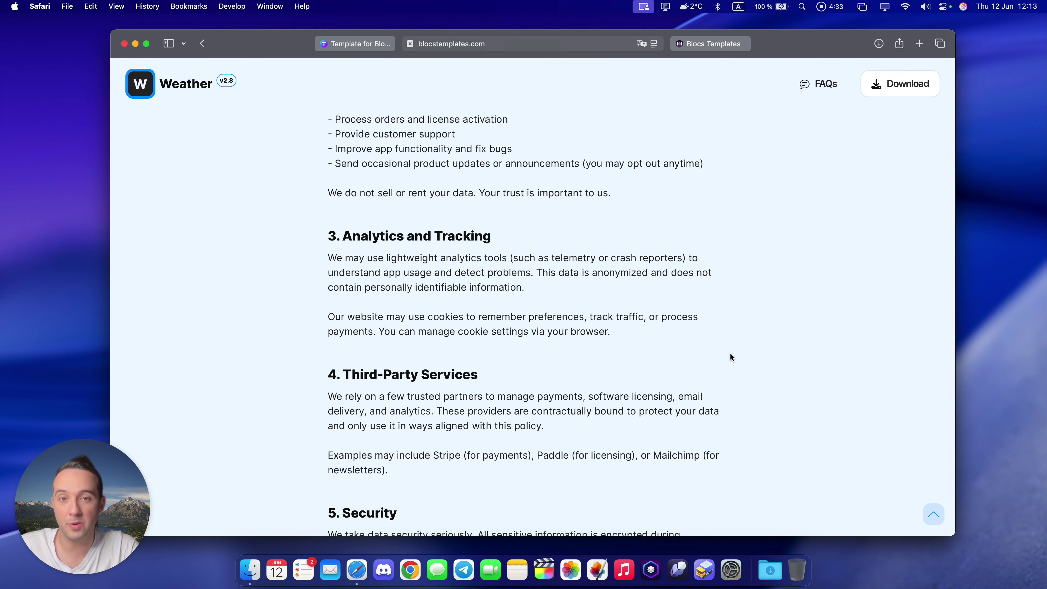
{"action": "scroll", "coordinate": [730, 357], "scroll_direction": "down", "scroll_amount": 15}
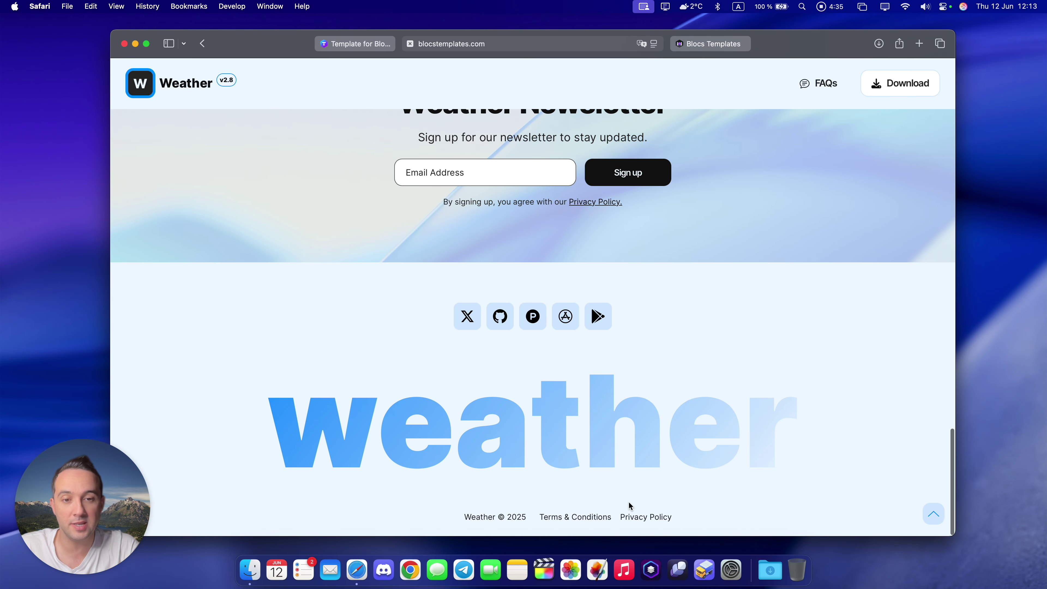
{"action": "left_click", "coordinate": [607, 519]}
{"action": "scroll", "coordinate": [774, 317], "scroll_direction": "down", "scroll_amount": 15}
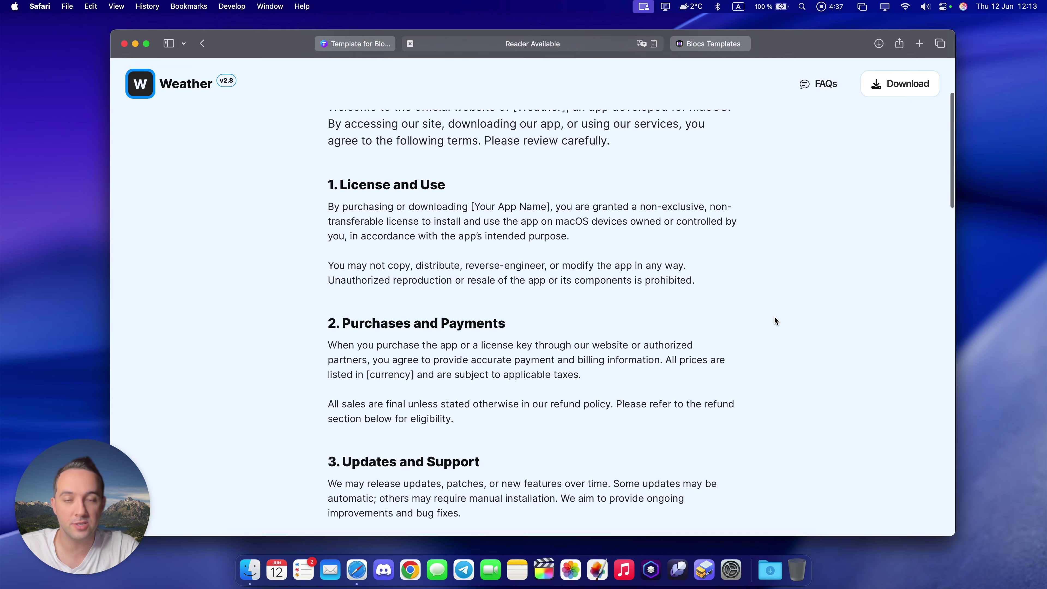
{"action": "scroll", "coordinate": [701, 165], "scroll_direction": "up", "scroll_amount": 15}
Load an invalid demo address by cutting off the end of the Terms and Conditions URL, and examine the error page
{"action": "left_click", "coordinate": [533, 46]}
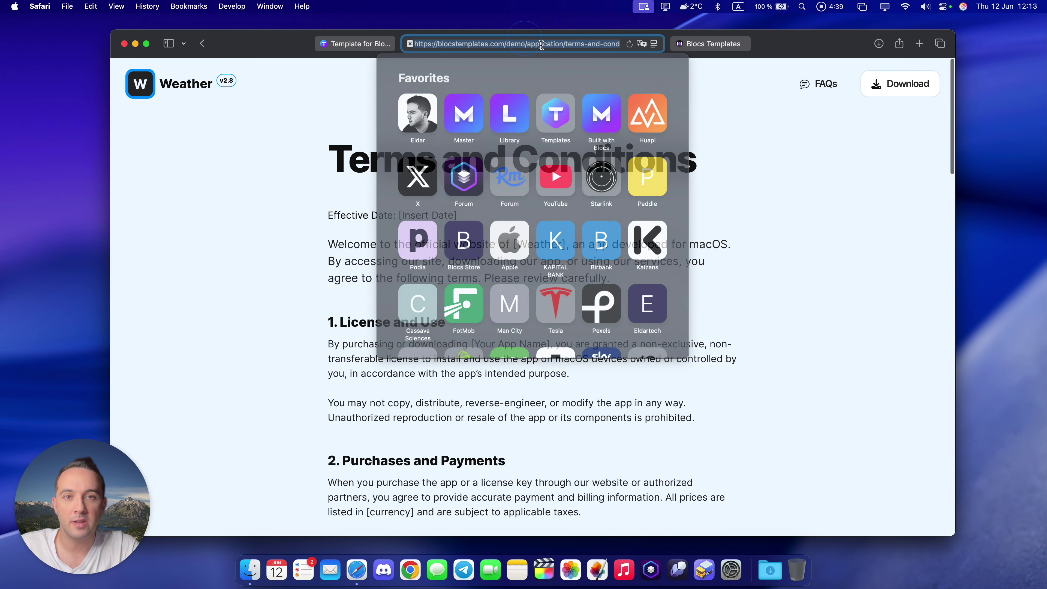
{"action": "key", "text": "Right"}
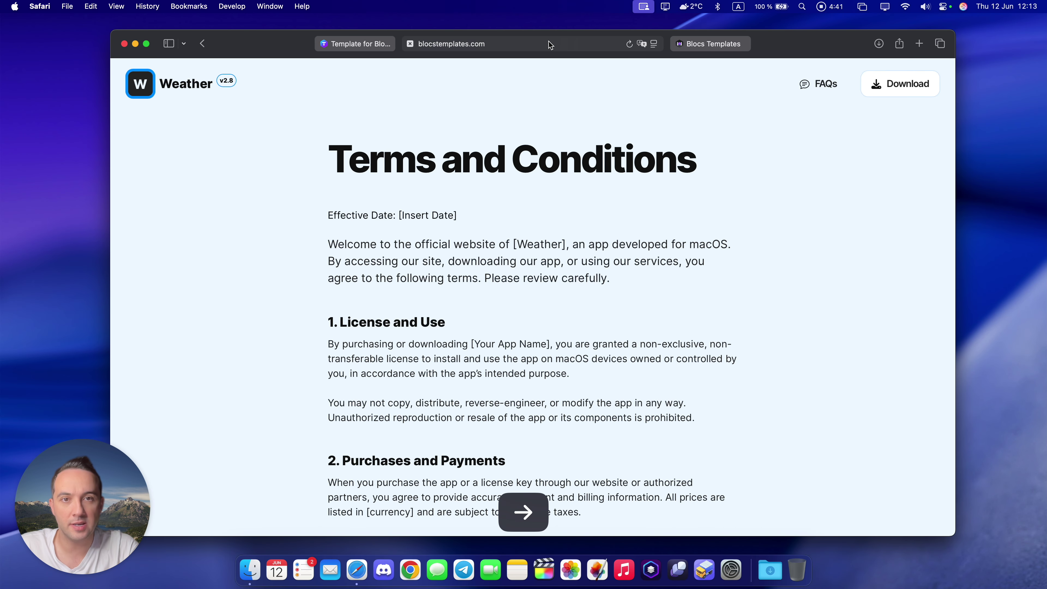
{"action": "left_click", "coordinate": [551, 44]}
{"action": "left_click", "coordinate": [569, 45]}
{"action": "left_click_drag", "start_coordinate": [570, 44], "coordinate": [660, 43]}
{"action": "key", "text": "BackSpace"}
{"action": "key", "text": "Return"}
{"action": "scroll", "coordinate": [657, 113], "scroll_direction": "down", "scroll_amount": 5}
{"action": "scroll", "coordinate": [655, 113], "scroll_direction": "up", "scroll_amount": 5}
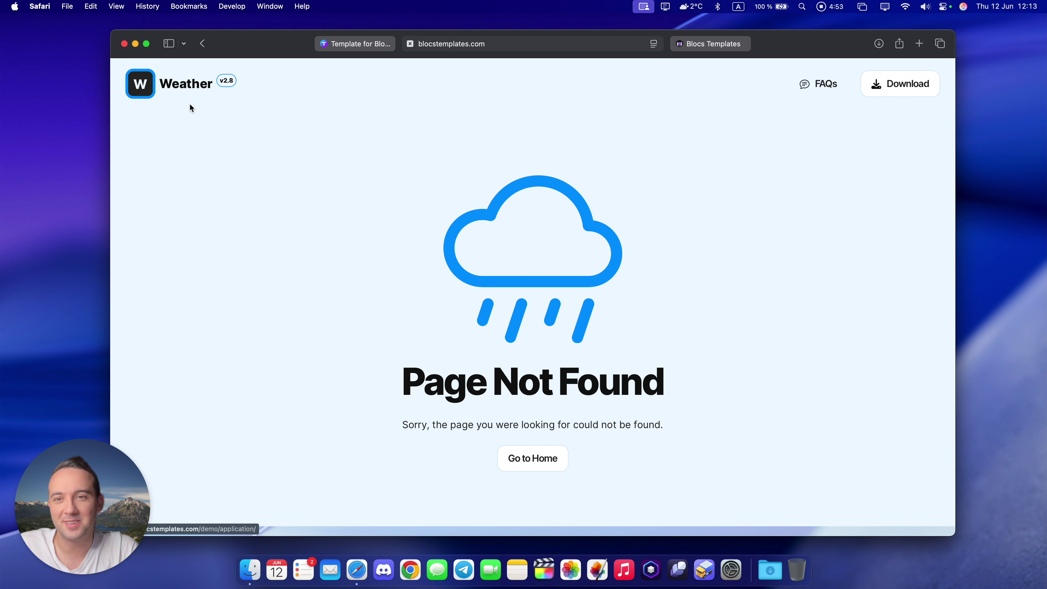
Return to the Weather home page from the error page and look over its sections once more
{"action": "left_click", "coordinate": [141, 82]}
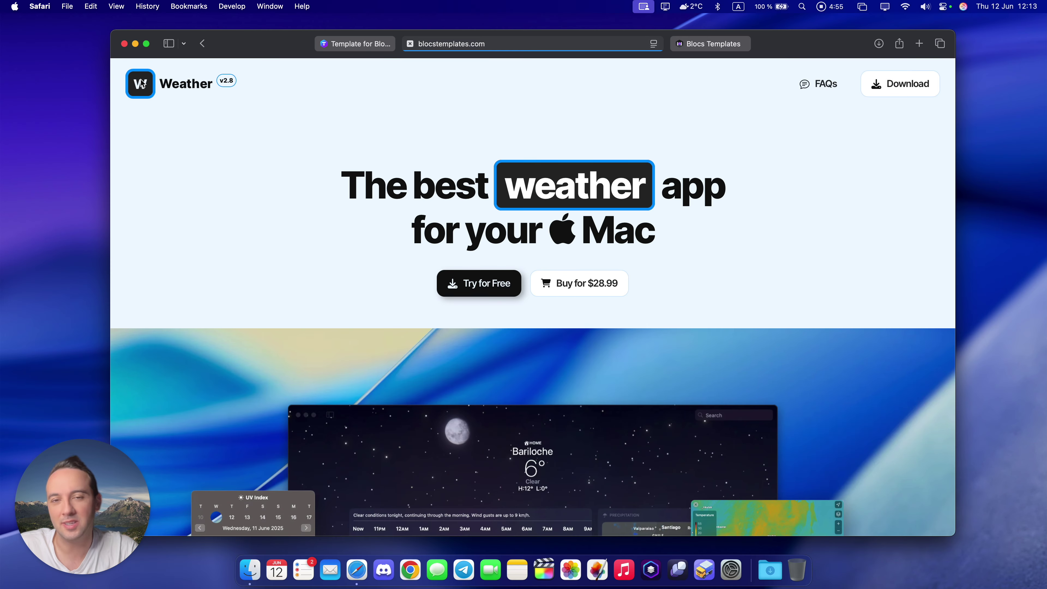
{"action": "scroll", "coordinate": [287, 114], "scroll_direction": "down", "scroll_amount": 15}
{"action": "scroll", "coordinate": [287, 114], "scroll_direction": "up", "scroll_amount": 14}
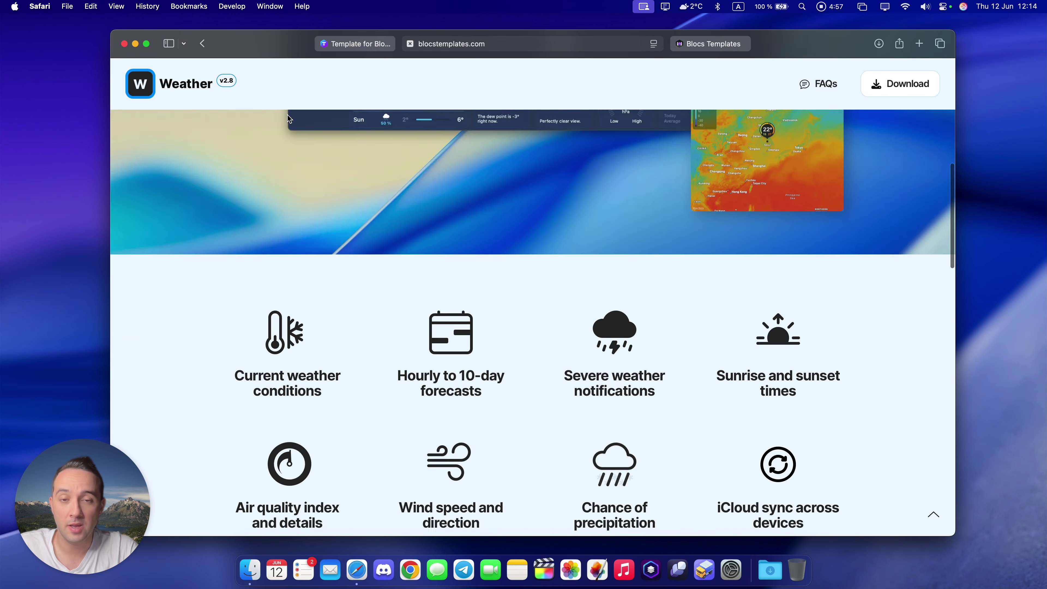
{"action": "scroll", "coordinate": [287, 116], "scroll_direction": "up", "scroll_amount": 1}
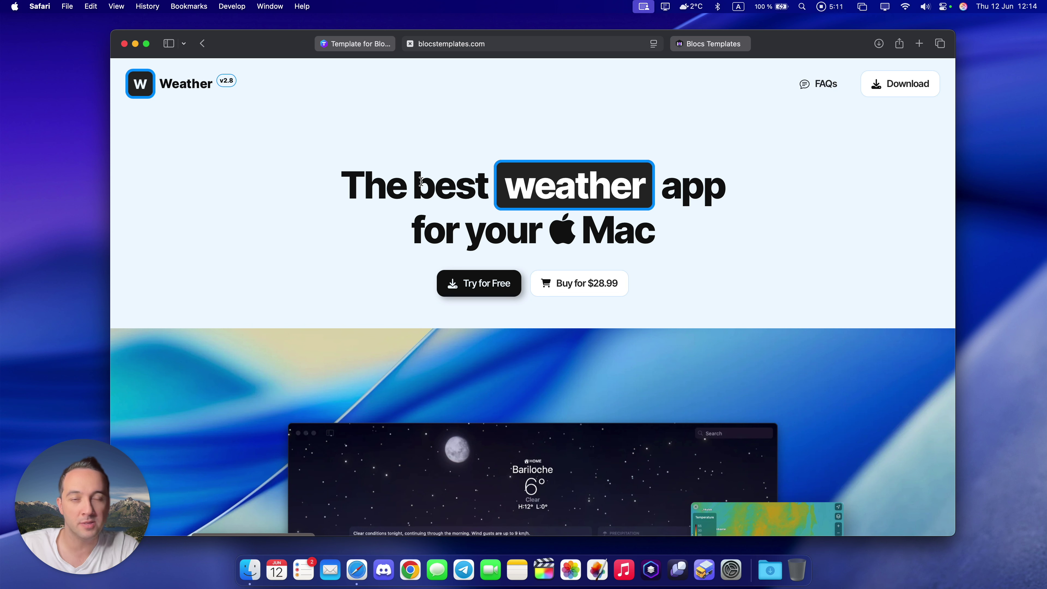
{"action": "scroll", "coordinate": [607, 397], "scroll_direction": "down", "scroll_amount": 1}
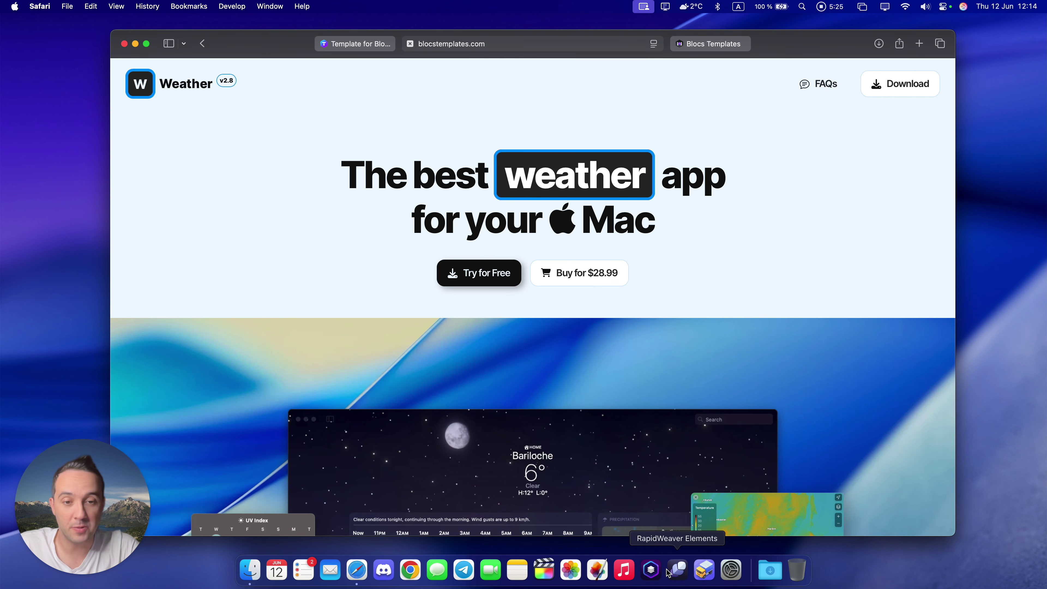
Switch to Blocs, start a new project, and preview the Application - B6 Ver 5.0 template in full screen
{"action": "left_click", "coordinate": [651, 571]}
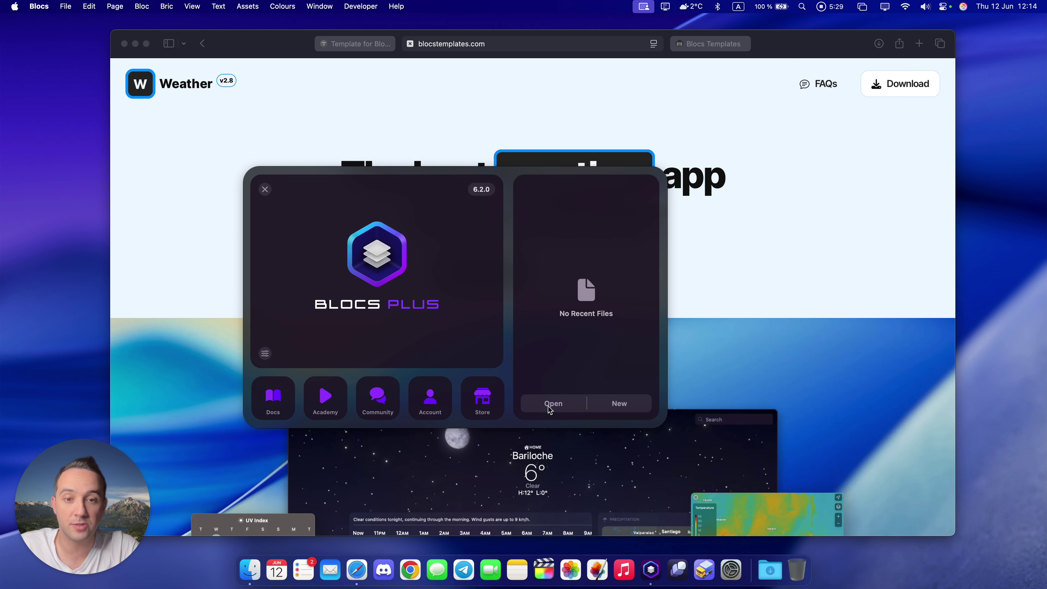
{"action": "left_click", "coordinate": [619, 404]}
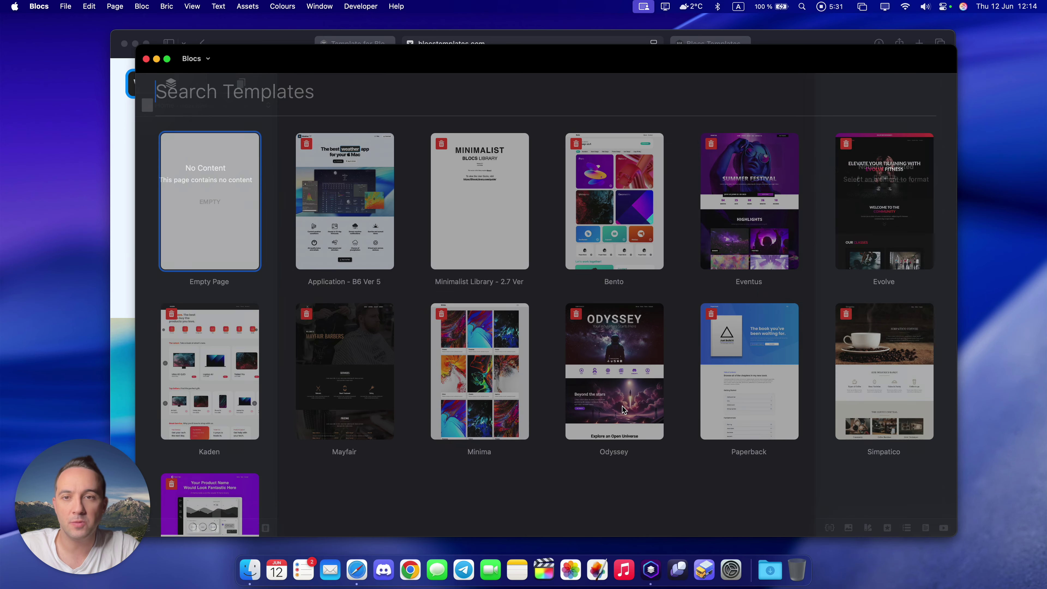
{"action": "left_click", "coordinate": [351, 196]}
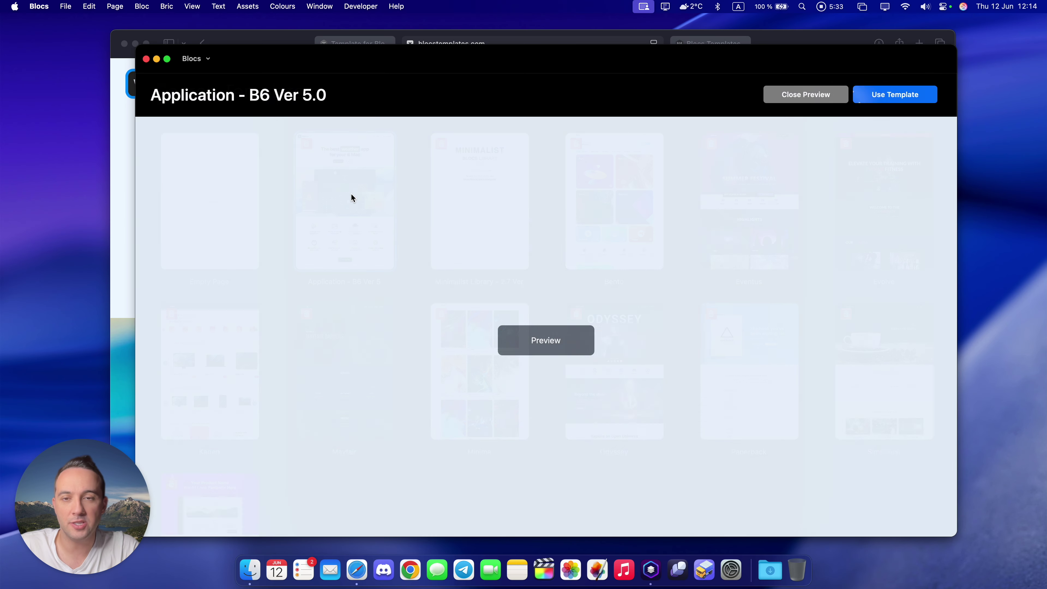
{"action": "left_click", "coordinate": [167, 59]}
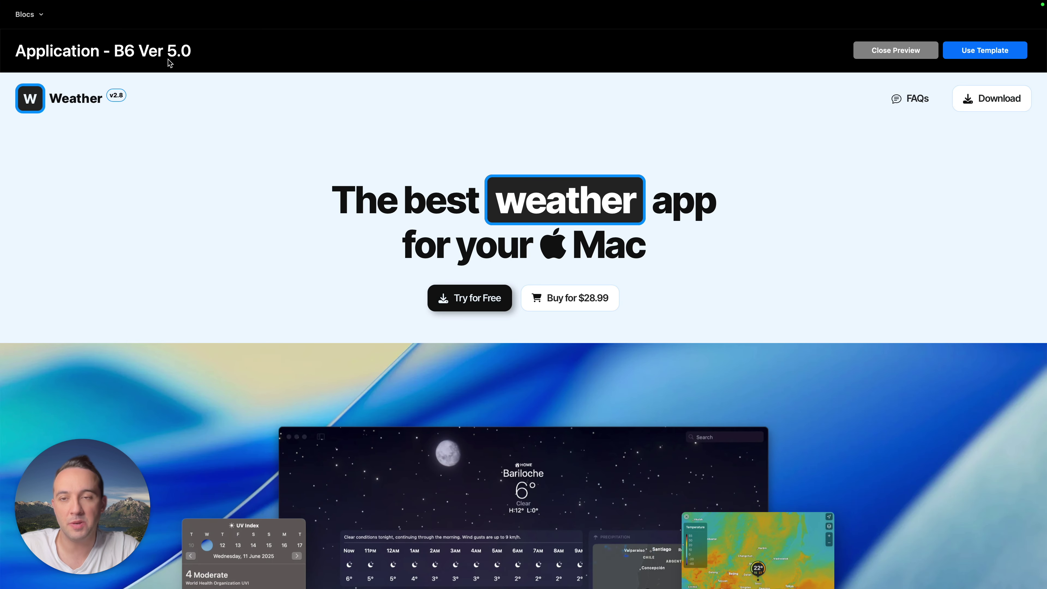
Create the project from the previewed template, dismiss Quick Start, and open the Colour Manager from the navbar's background colour
{"action": "left_click", "coordinate": [985, 50]}
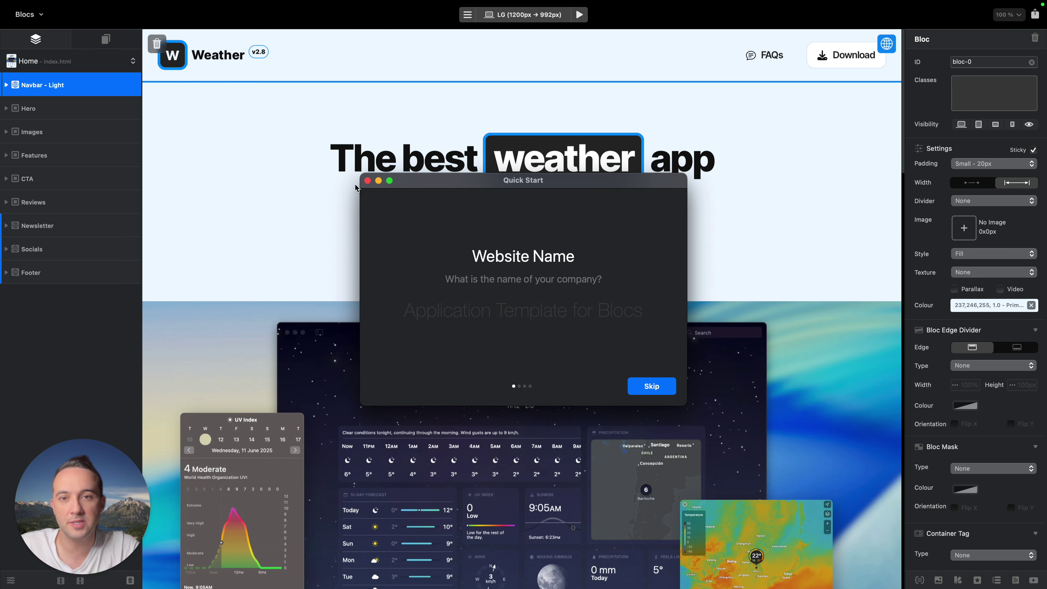
{"action": "left_click", "coordinate": [367, 180]}
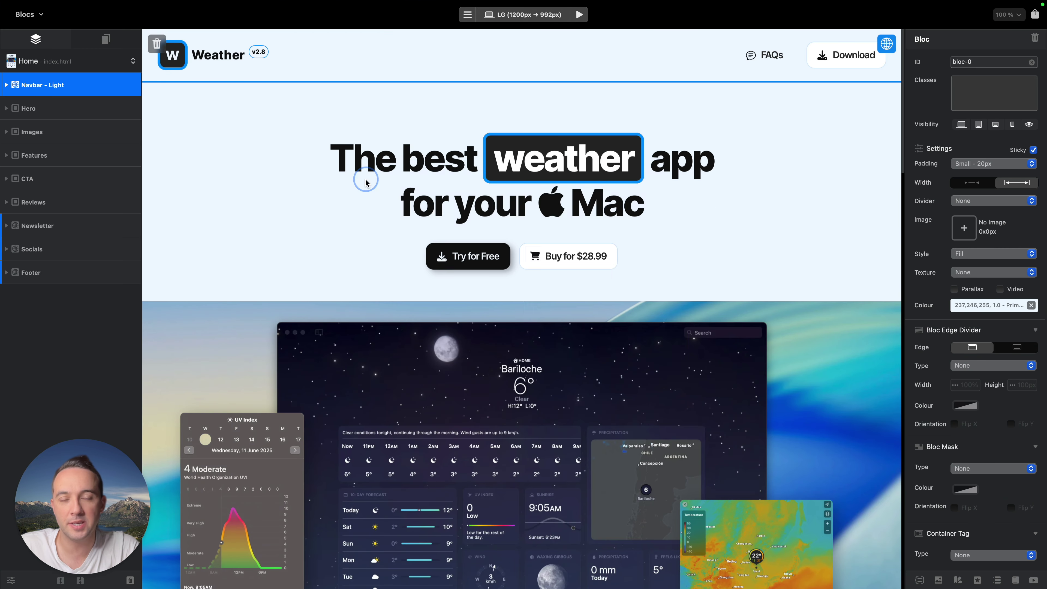
{"action": "left_click", "coordinate": [987, 305]}
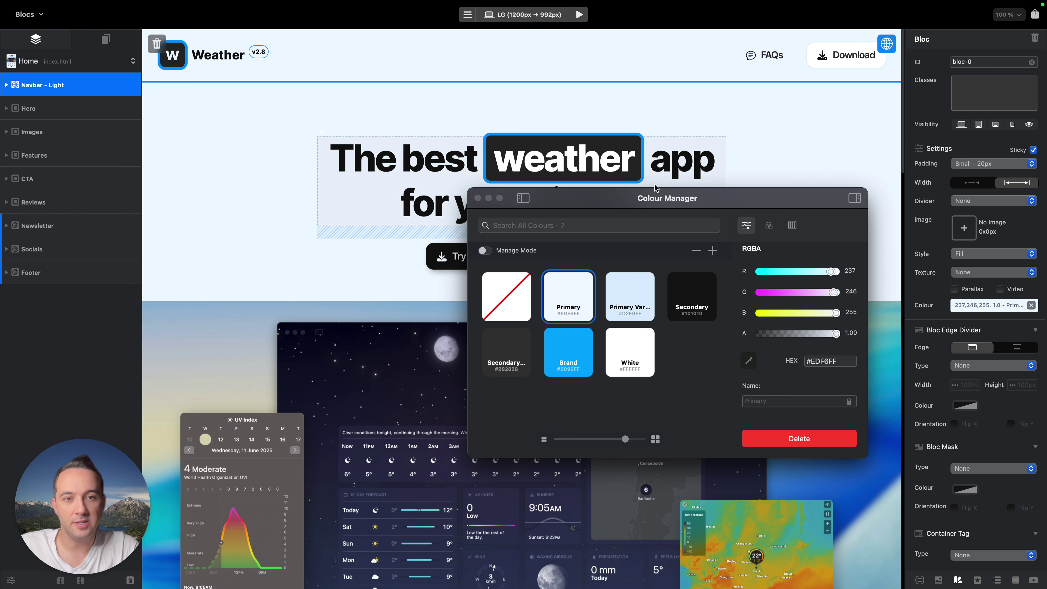
{"action": "left_click_drag", "start_coordinate": [844, 203], "coordinate": [943, 291]}
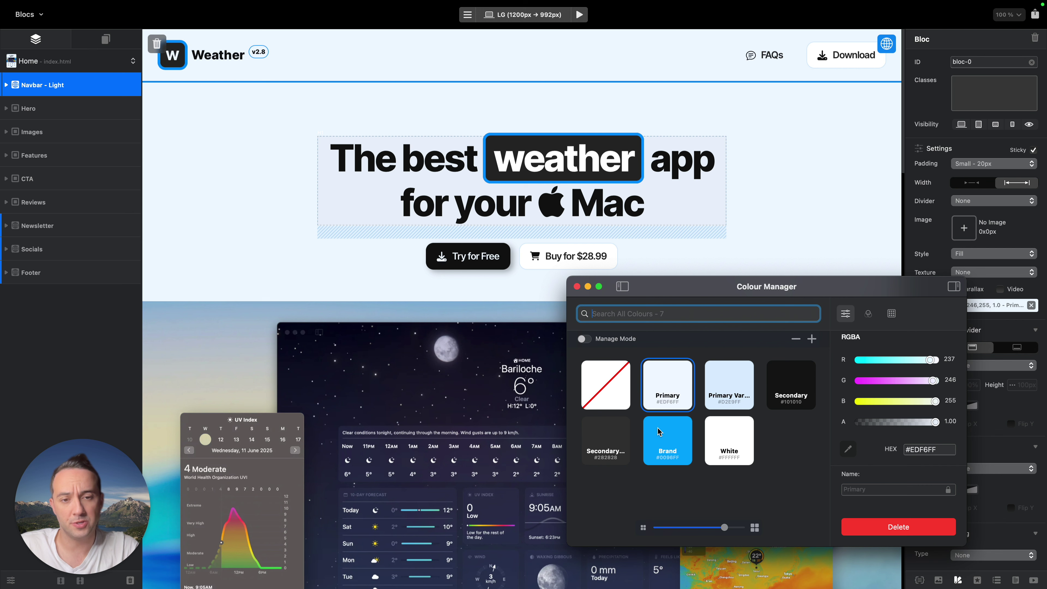
With the Images bloc selected, change the Brand swatch to orange by setting its HSBA hue to about 26
{"action": "left_click", "coordinate": [475, 321]}
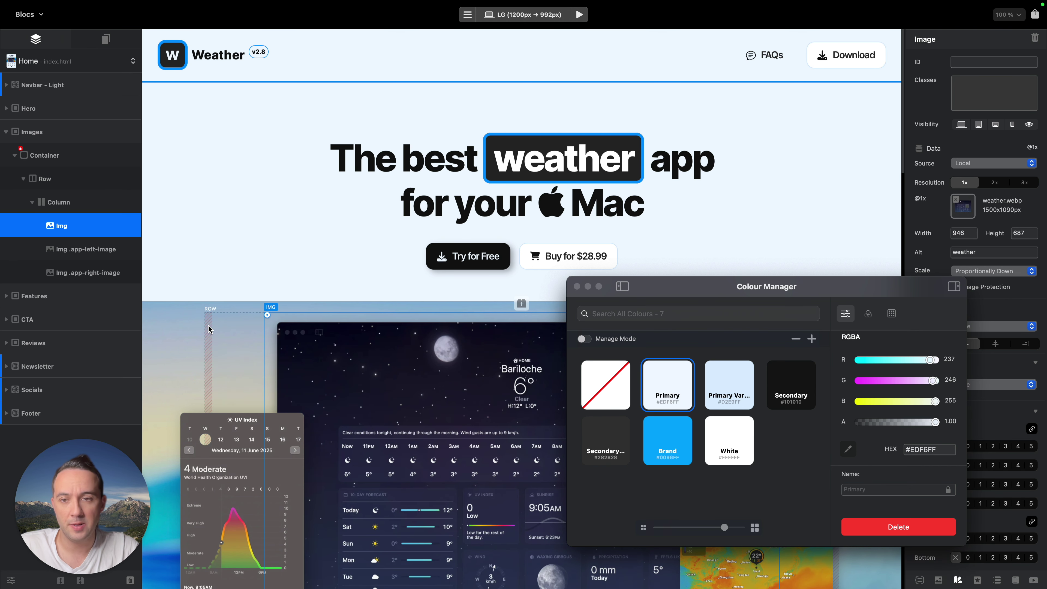
{"action": "left_click", "coordinate": [163, 332]}
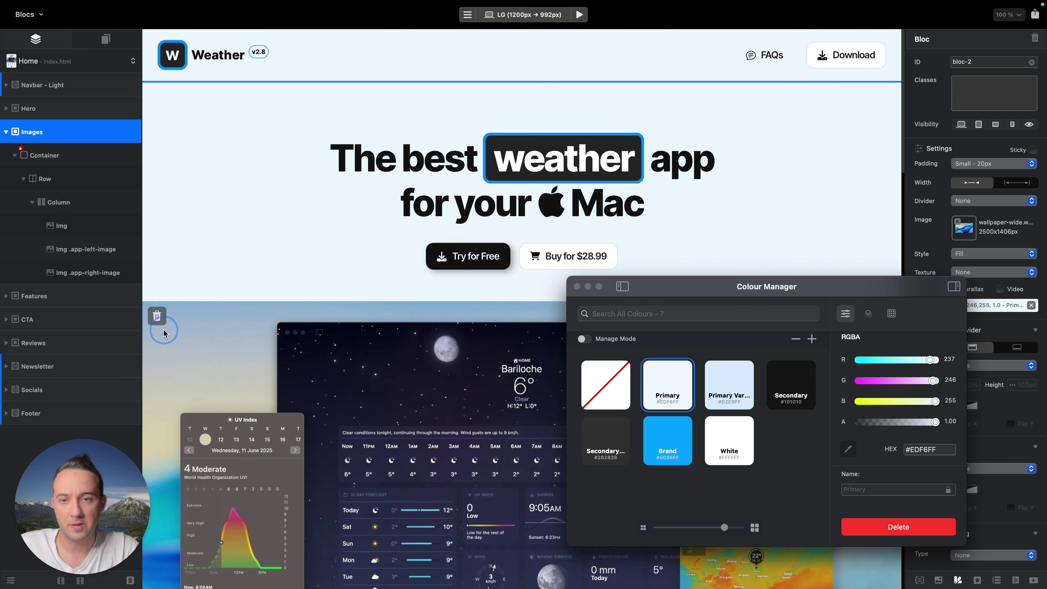
{"action": "left_click", "coordinate": [669, 438]}
{"action": "left_click", "coordinate": [892, 313]}
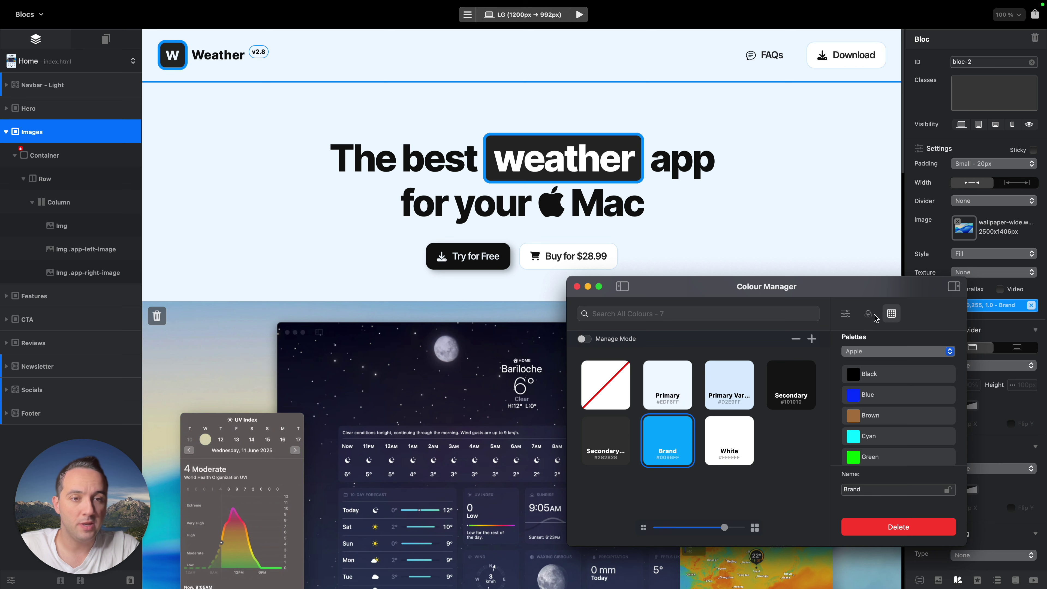
{"action": "left_click", "coordinate": [870, 350]}
{"action": "left_click", "coordinate": [868, 313]}
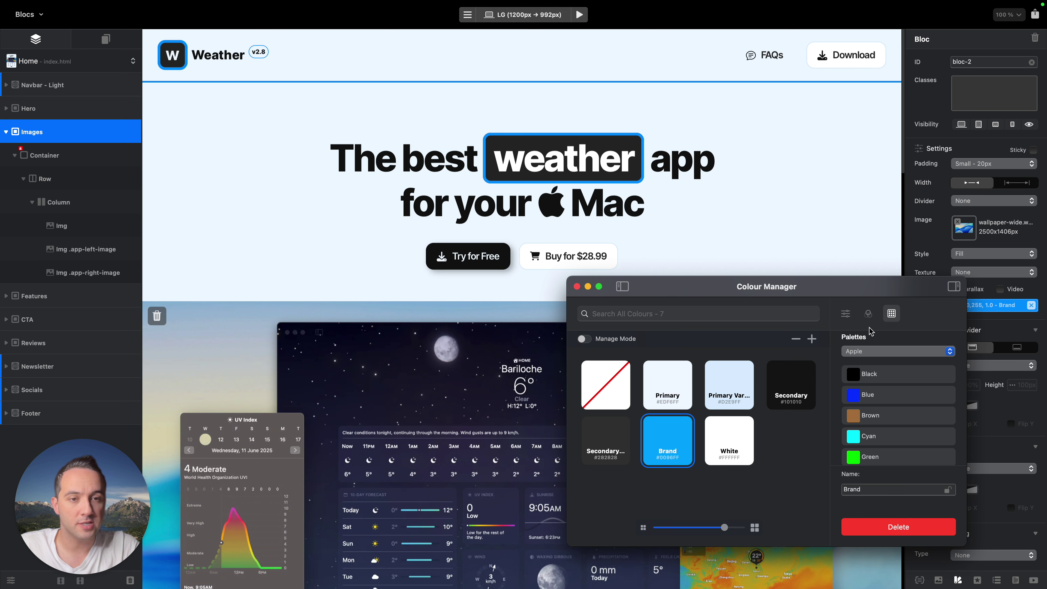
{"action": "left_click", "coordinate": [868, 314]}
{"action": "left_click_drag", "start_coordinate": [889, 417], "coordinate": [863, 418]}
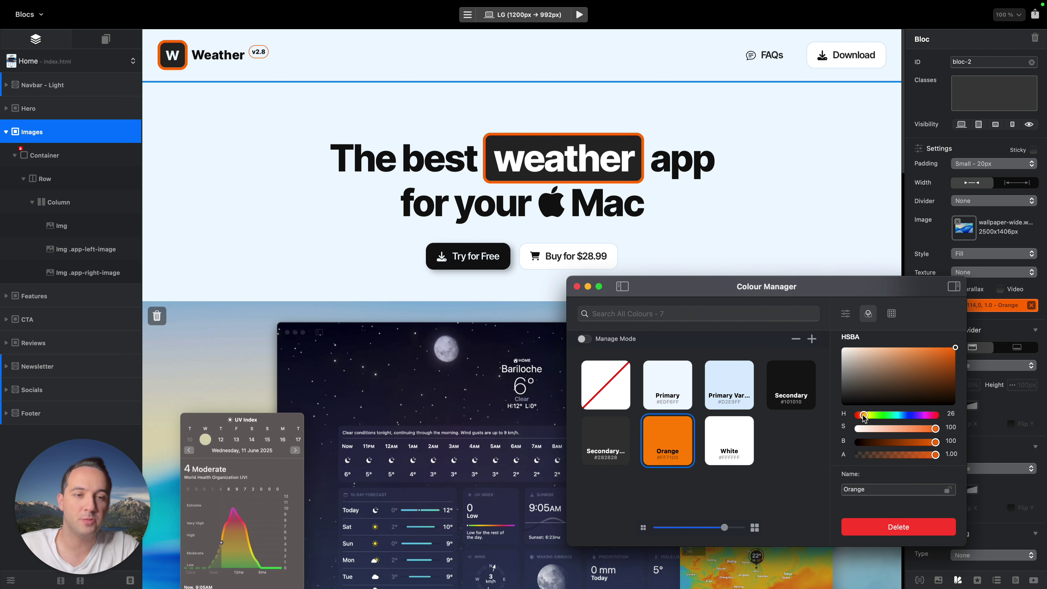
Recolour the Primary swatch to a light cream with hue about 34, saturation 9 and brightness 99
{"action": "left_click", "coordinate": [676, 386]}
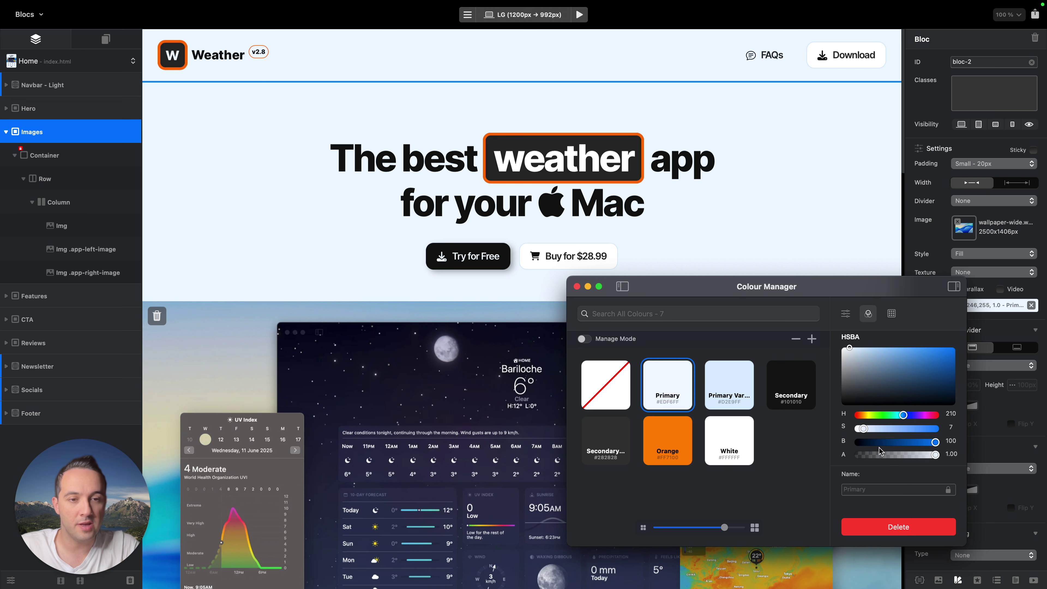
{"action": "left_click_drag", "start_coordinate": [870, 417], "coordinate": [864, 417]}
{"action": "mouse_move", "coordinate": [859, 362]}
{"action": "left_mouse_down"}
{"action": "mouse_move", "coordinate": [926, 365]}
{"action": "mouse_move", "coordinate": [852, 350]}
{"action": "left_mouse_up"}
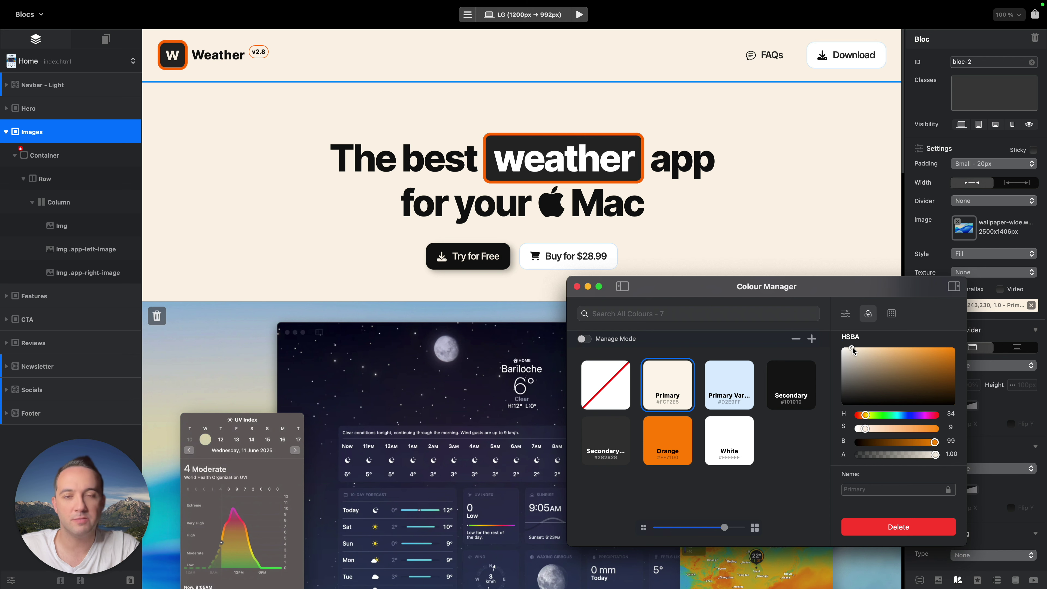
Recolour the Primary Variant swatch to peach with hue about 25, saturation 30 and brightness 98, and close the Colour Manager
{"action": "left_click", "coordinate": [730, 378]}
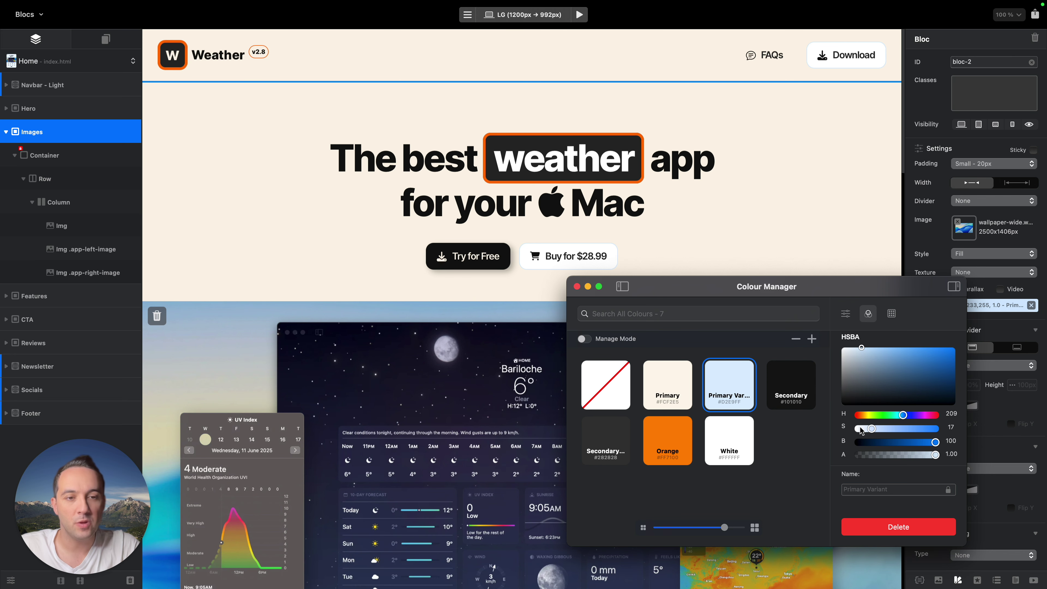
{"action": "left_click", "coordinate": [864, 415]}
{"action": "left_click_drag", "start_coordinate": [871, 352], "coordinate": [878, 351]}
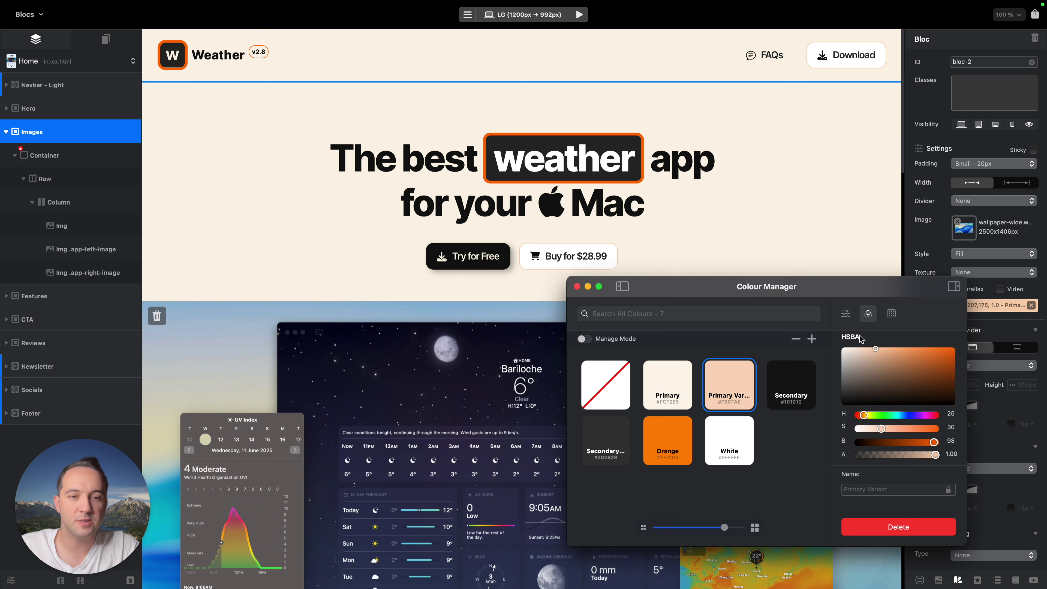
{"action": "scroll", "coordinate": [583, 206], "scroll_direction": "down", "scroll_amount": 20}
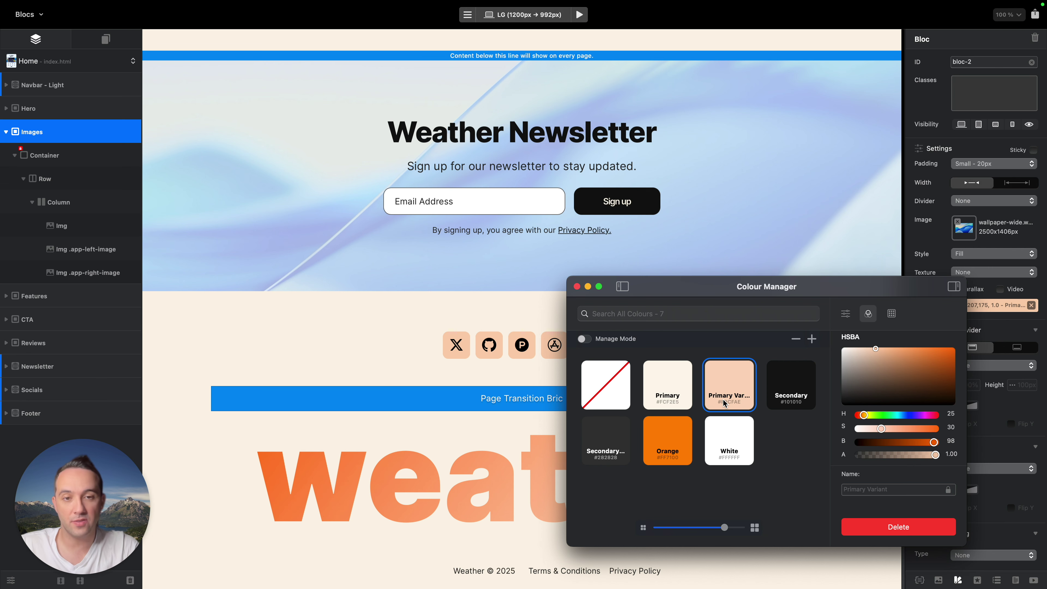
{"action": "left_click", "coordinate": [577, 286]}
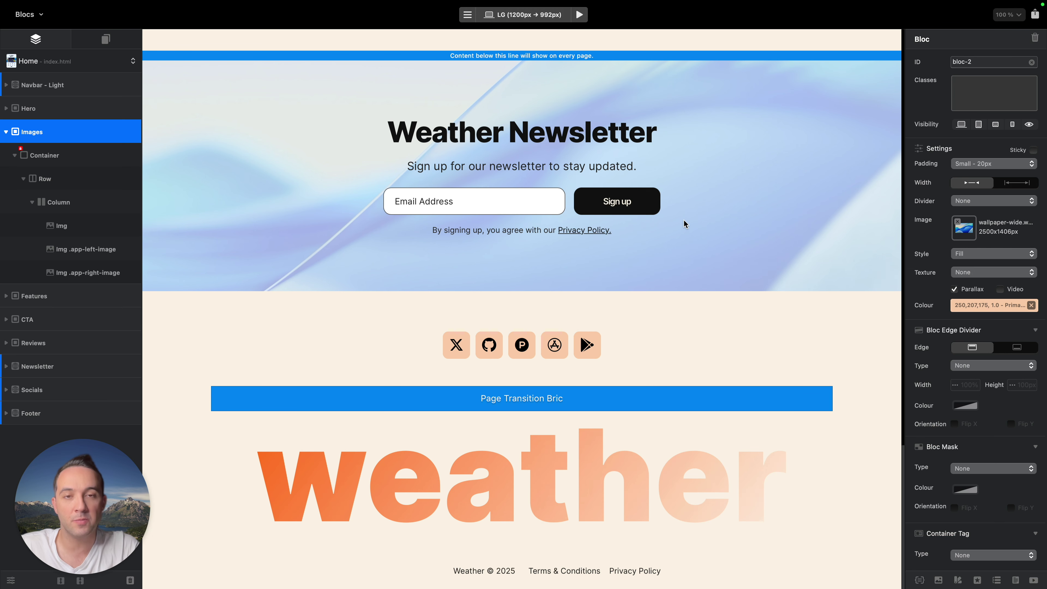
Preview the site and enlarge the MacBook Pro 14" view to check the recoloured home page
{"action": "left_click", "coordinate": [578, 15]}
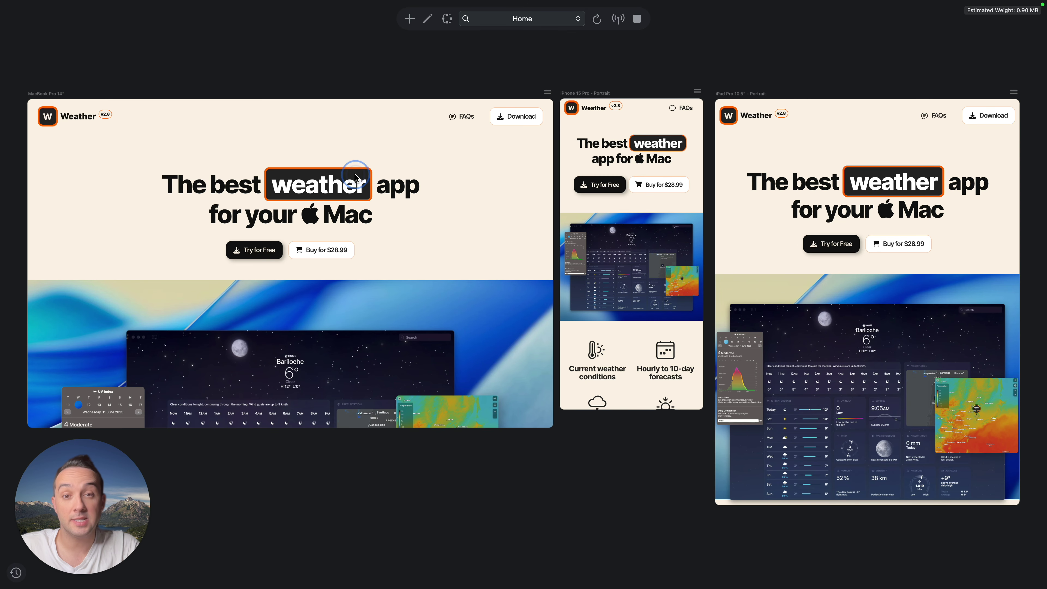
{"action": "left_click", "coordinate": [356, 176]}
{"action": "scroll", "coordinate": [466, 177], "scroll_direction": "down", "scroll_amount": 1}
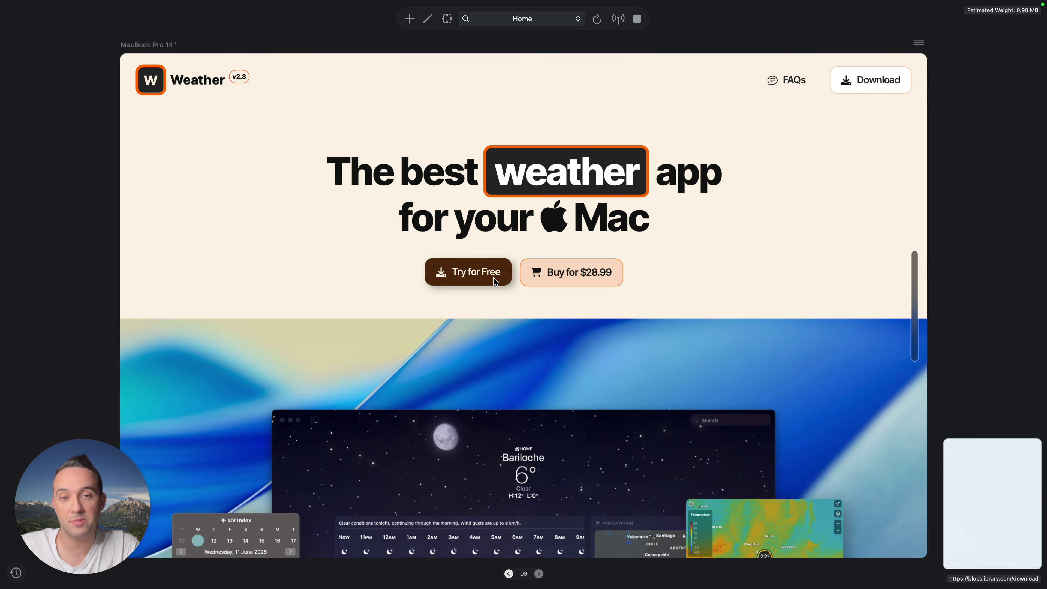
Look through the Download page in the preview, including its newsletter section and footer
{"action": "left_click", "coordinate": [878, 80]}
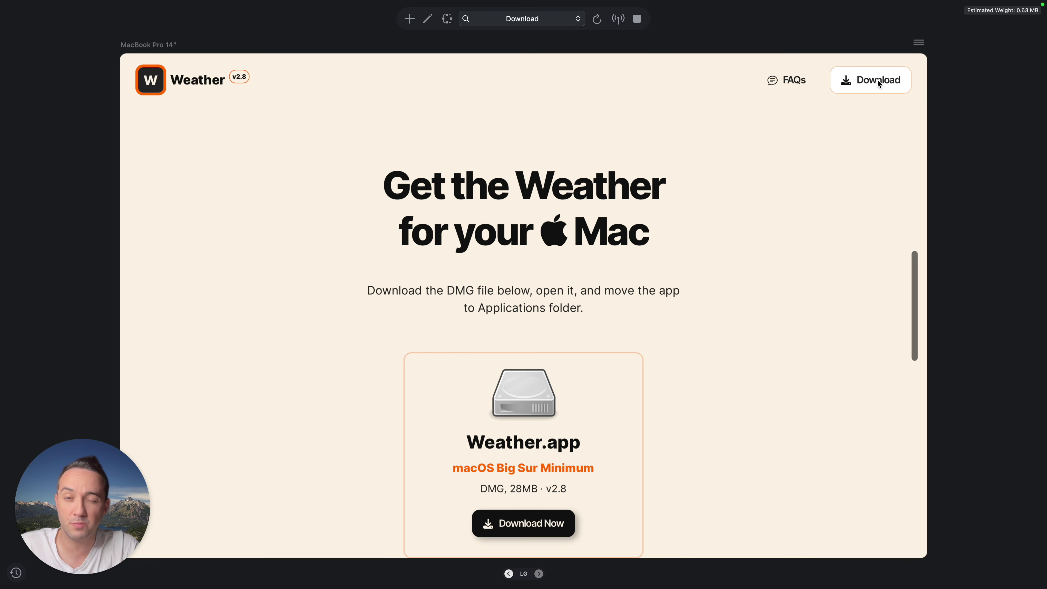
{"action": "scroll", "coordinate": [690, 314], "scroll_direction": "down", "scroll_amount": 3}
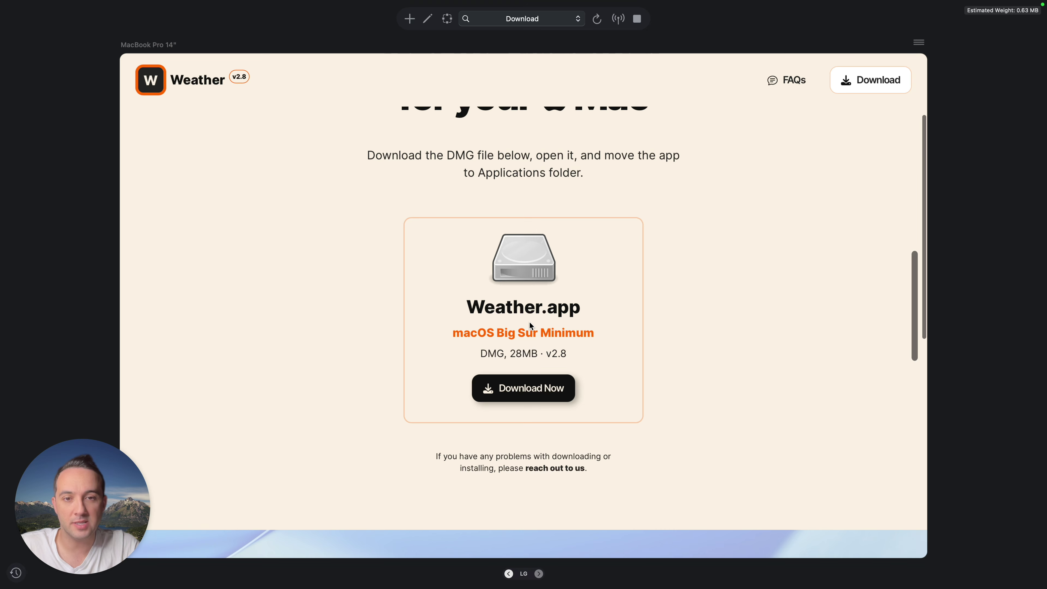
{"action": "scroll", "coordinate": [611, 344], "scroll_direction": "down", "scroll_amount": 10}
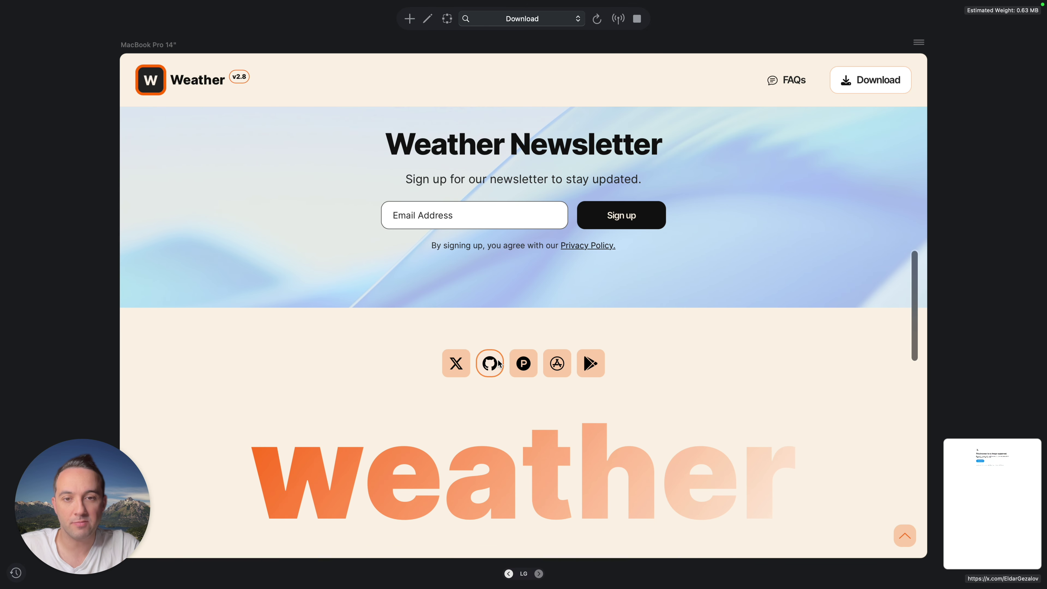
{"action": "scroll", "coordinate": [568, 360], "scroll_direction": "down", "scroll_amount": 2}
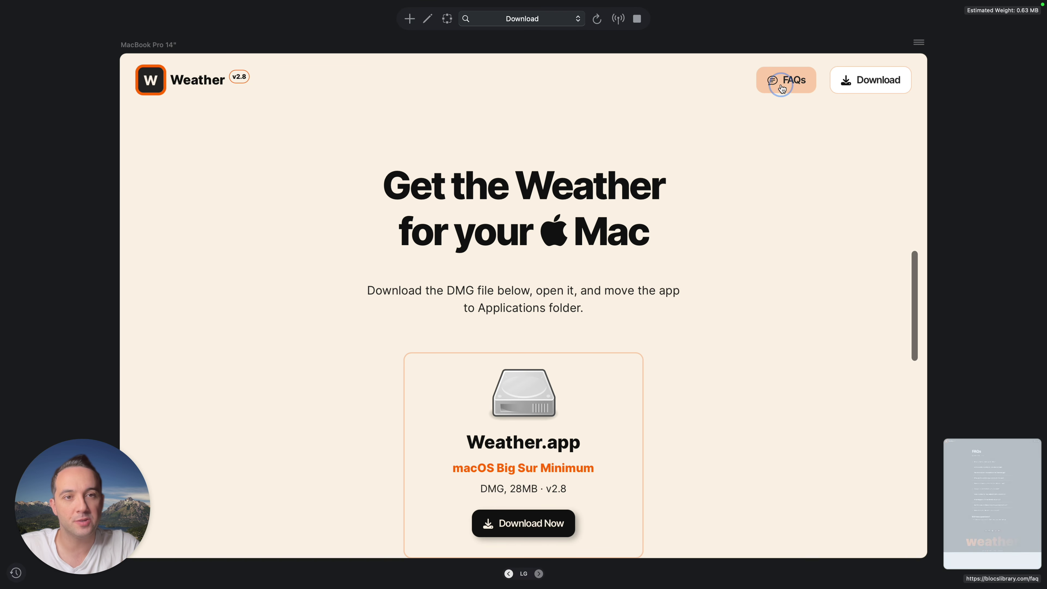
Examine the dark FAQs page down to its footer, expanding the first two questions in turn
{"action": "left_click", "coordinate": [782, 88]}
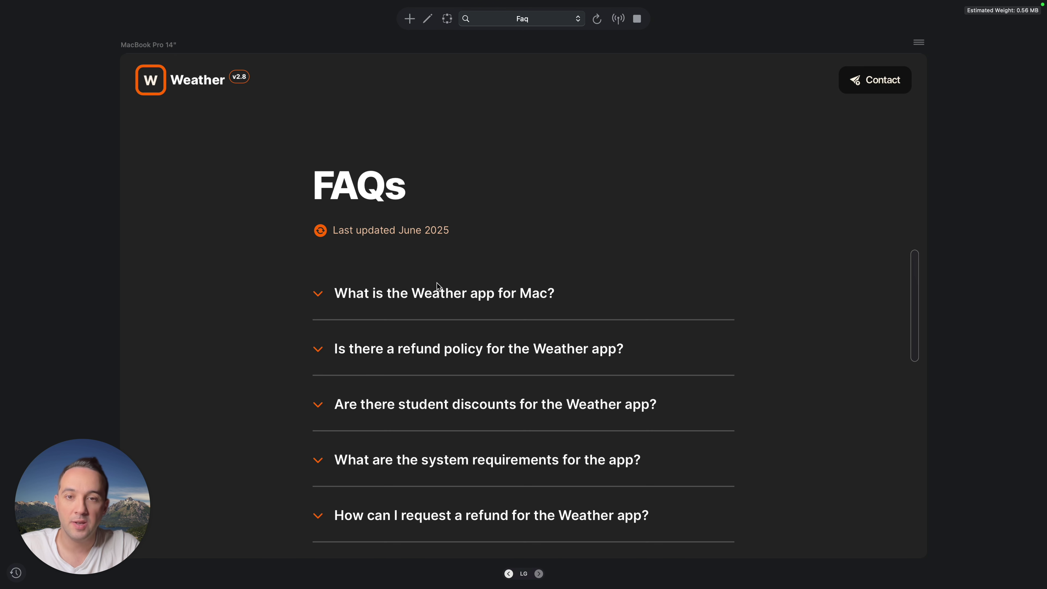
{"action": "left_click", "coordinate": [439, 293]}
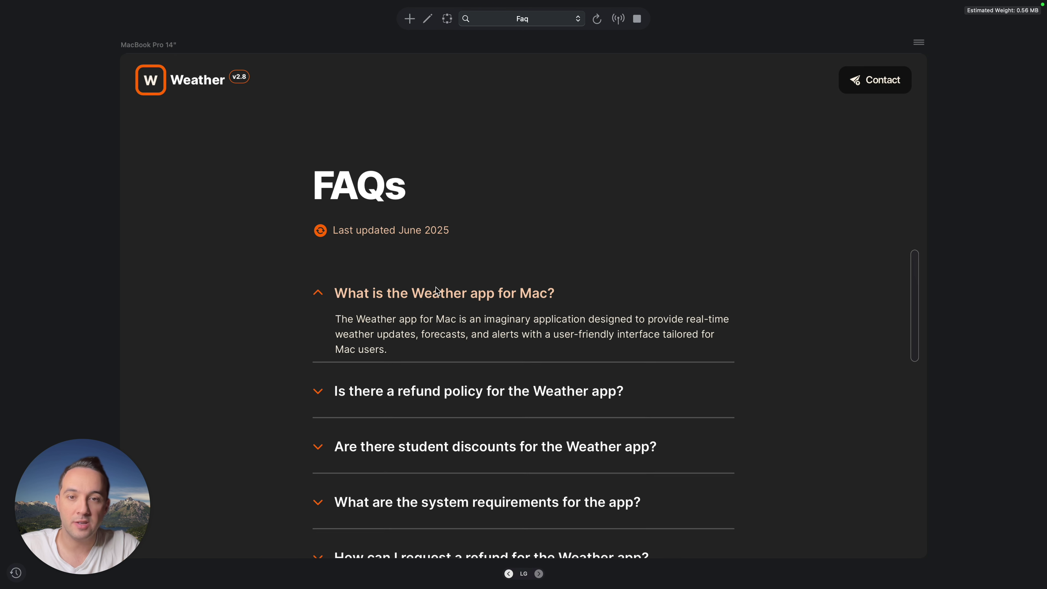
{"action": "left_click", "coordinate": [448, 323]}
{"action": "left_click", "coordinate": [452, 351]}
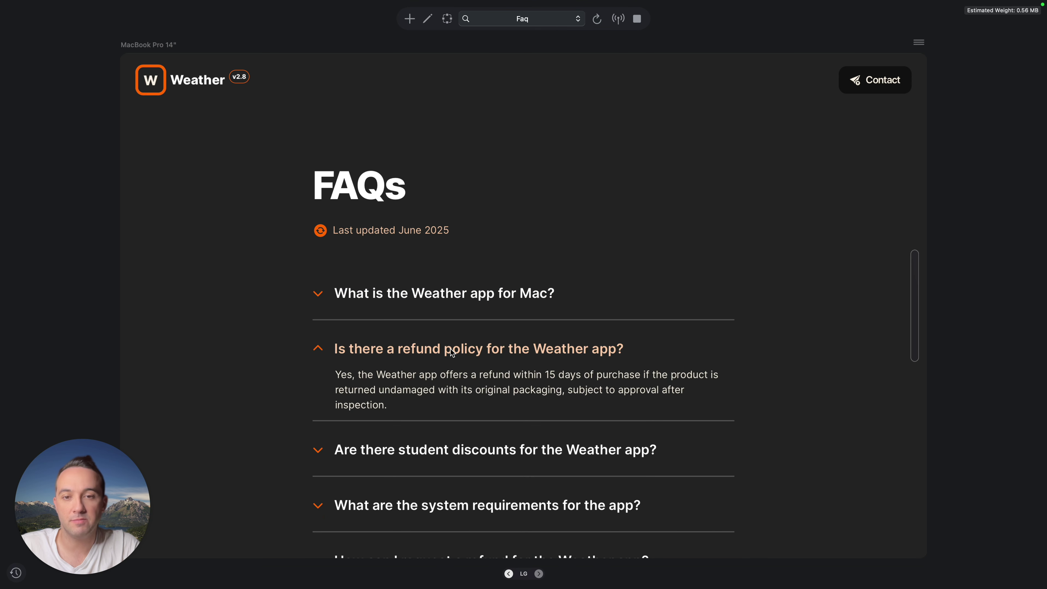
{"action": "left_click", "coordinate": [452, 351]}
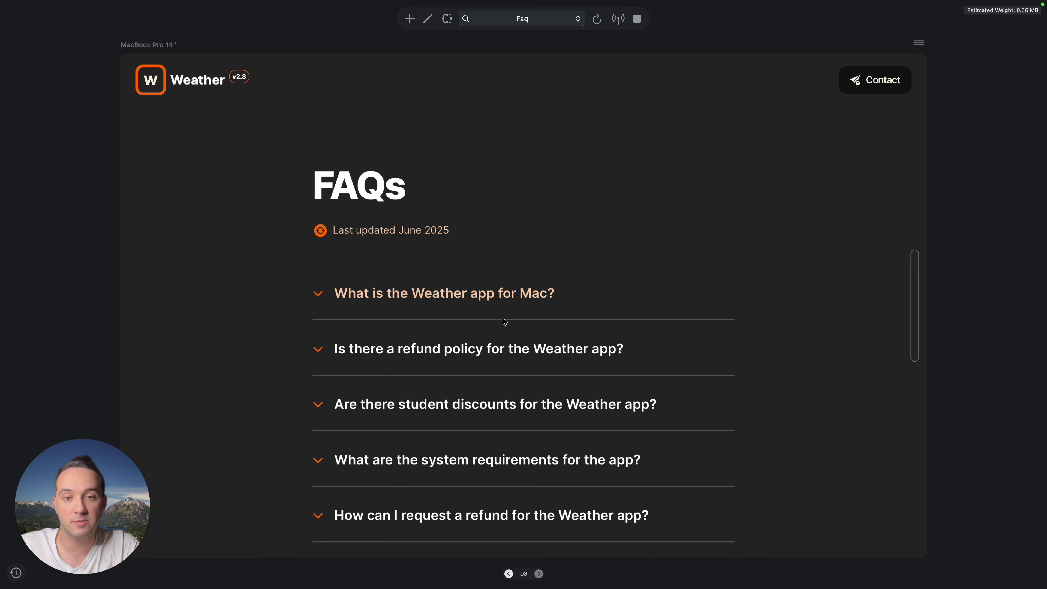
{"action": "scroll", "coordinate": [573, 351], "scroll_direction": "down", "scroll_amount": 15}
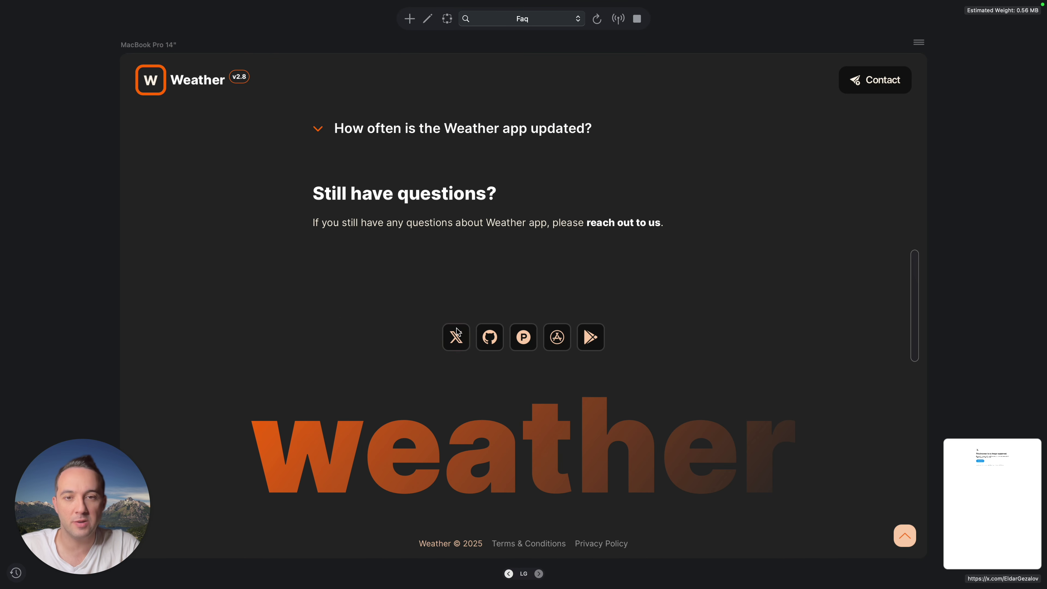
{"action": "scroll", "coordinate": [301, 224], "scroll_direction": "up", "scroll_amount": 4}
{"action": "scroll", "coordinate": [300, 225], "scroll_direction": "up", "scroll_amount": 8}
Return to the Weather home page, look through its features and reviews sections, and stop the preview
{"action": "left_click", "coordinate": [158, 79]}
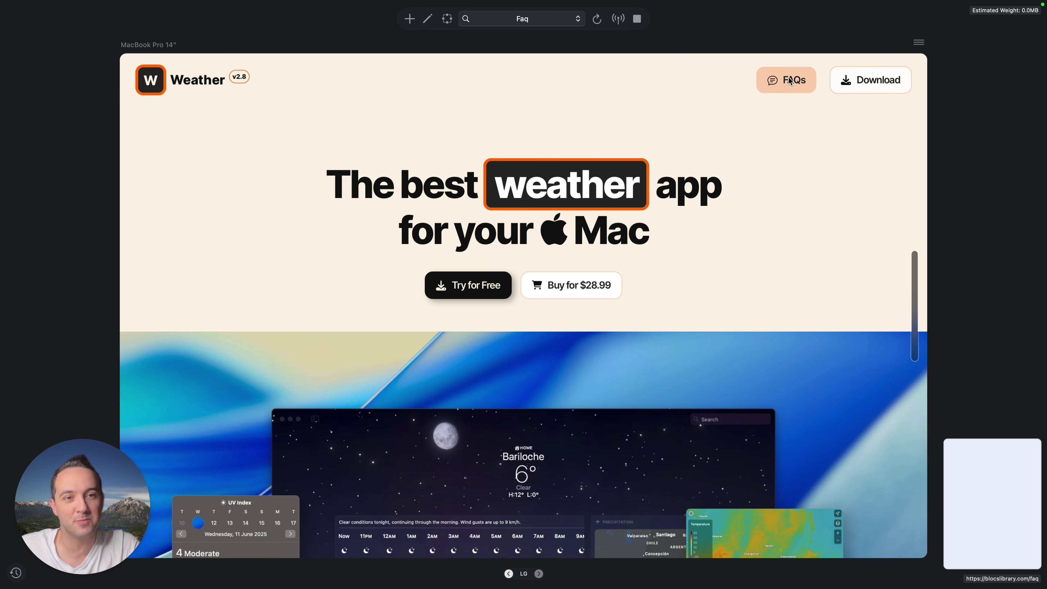
{"action": "left_click", "coordinate": [789, 80]}
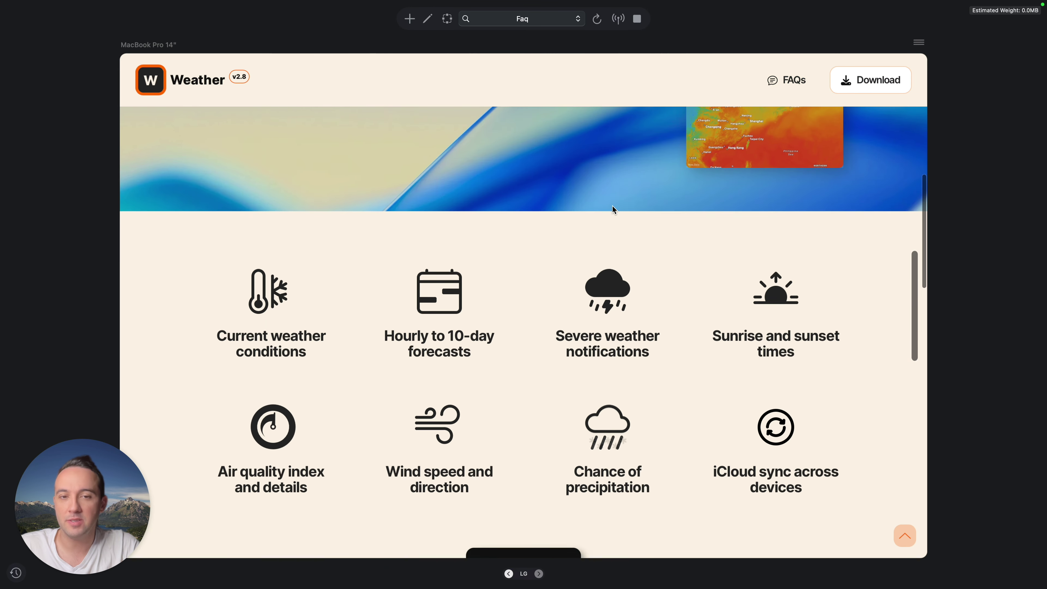
{"action": "scroll", "coordinate": [490, 188], "scroll_direction": "up", "scroll_amount": 2}
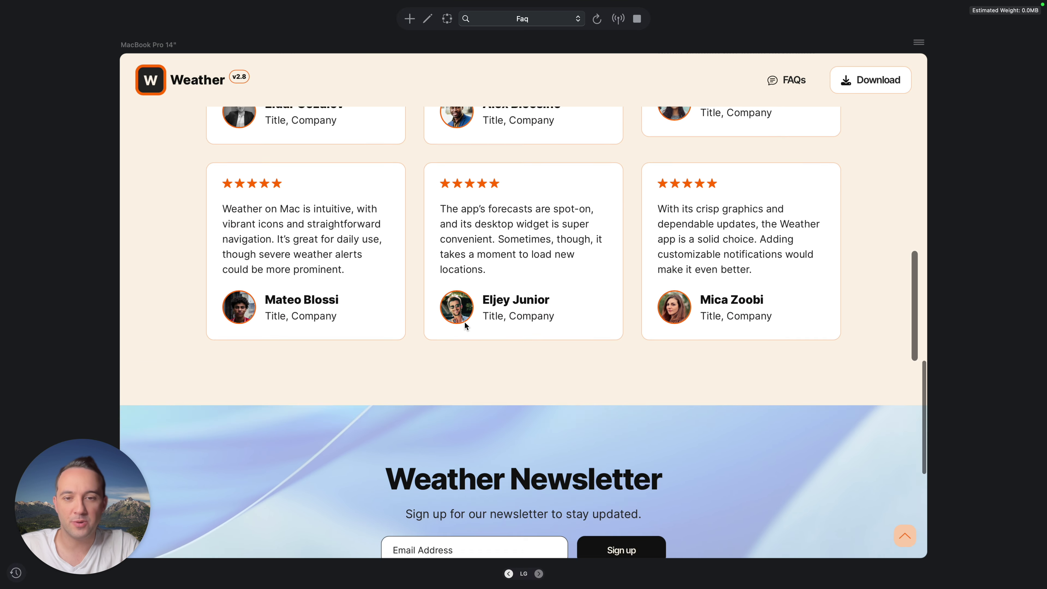
{"action": "scroll", "coordinate": [465, 326], "scroll_direction": "up", "scroll_amount": 15}
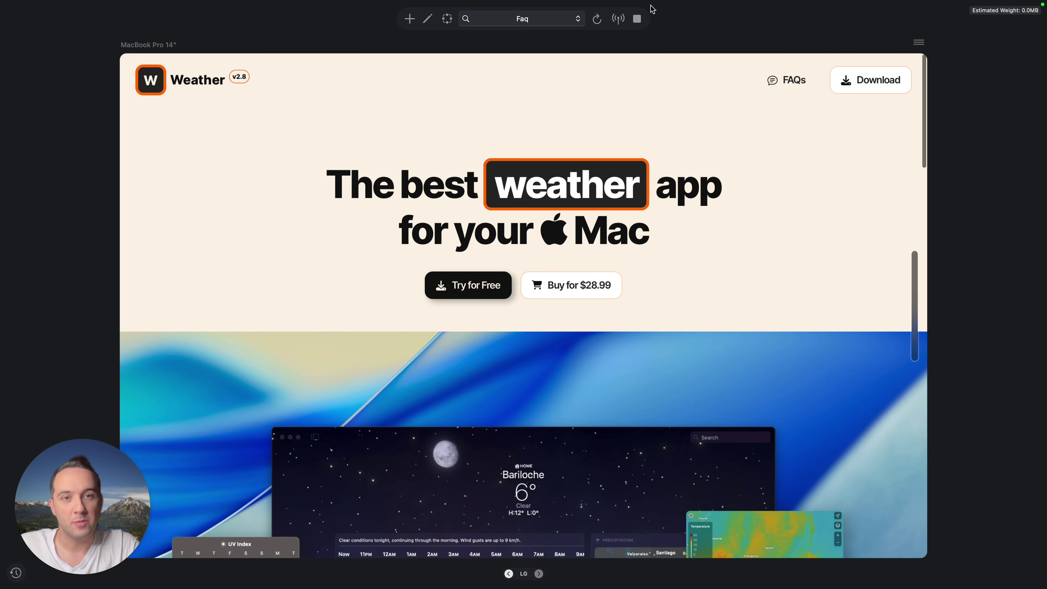
{"action": "left_click", "coordinate": [637, 18]}
Change the navbar logo name to "Orange" and the letter in its square badge to "O"
{"action": "scroll", "coordinate": [461, 95], "scroll_direction": "up", "scroll_amount": 10}
{"action": "scroll", "coordinate": [461, 95], "scroll_direction": "up", "scroll_amount": 10}
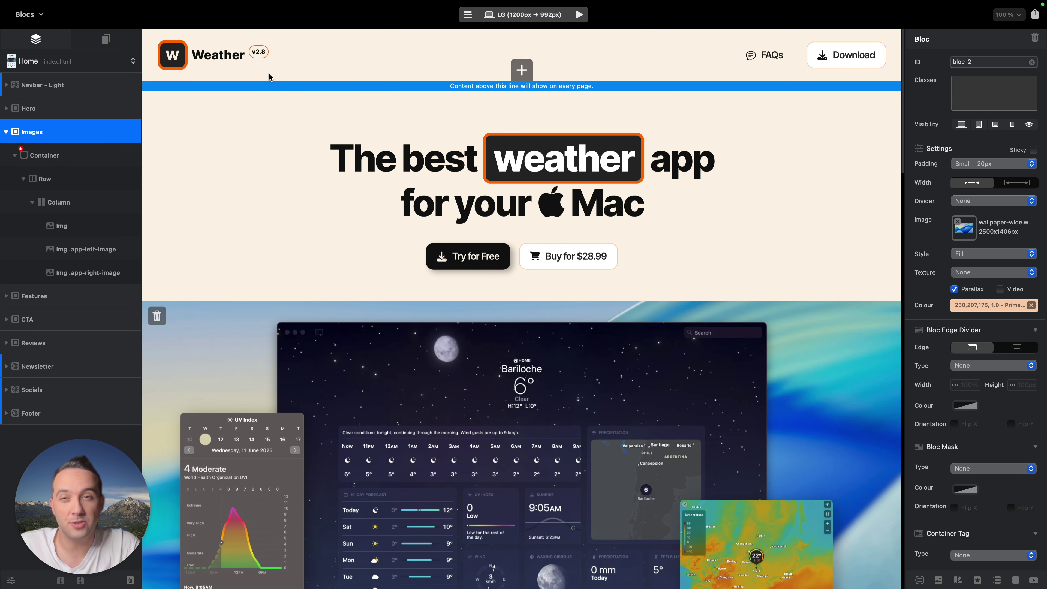
{"action": "double_click", "coordinate": [219, 56]}
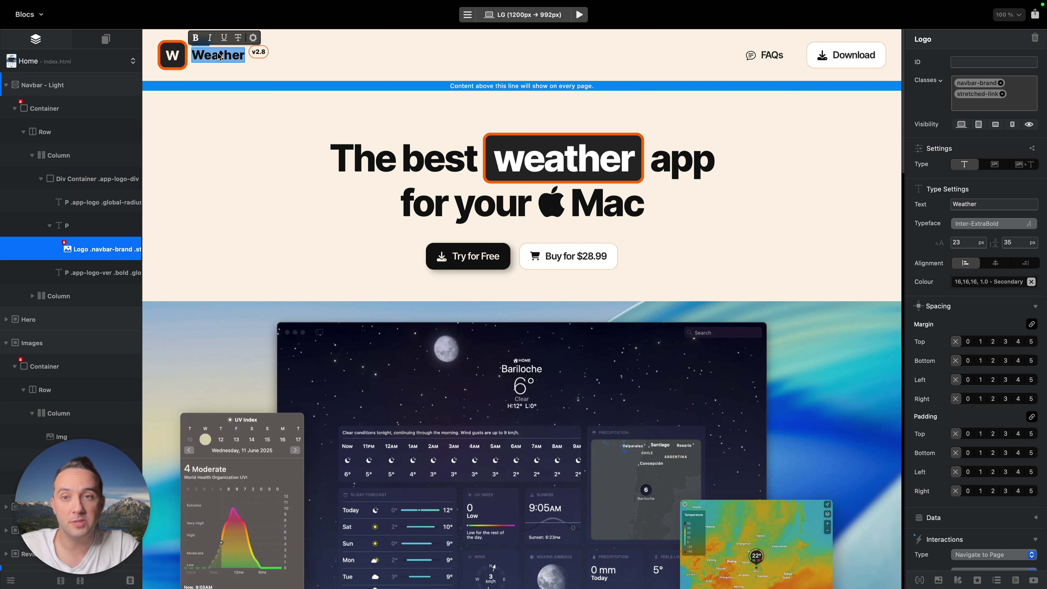
{"action": "type", "text": "Orange"}
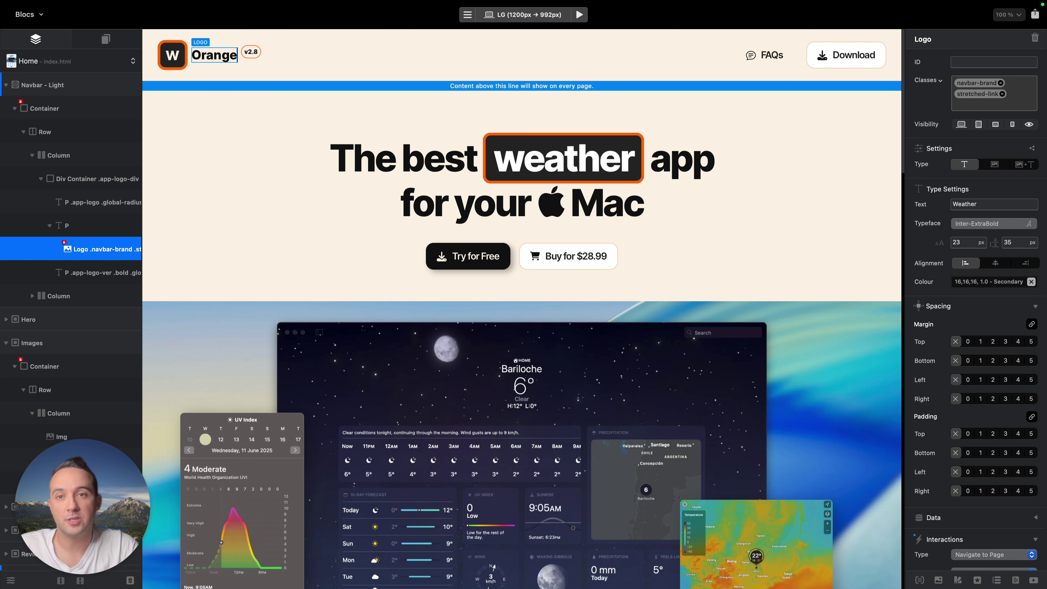
{"action": "left_click", "coordinate": [175, 59]}
{"action": "double_click", "coordinate": [175, 59]}
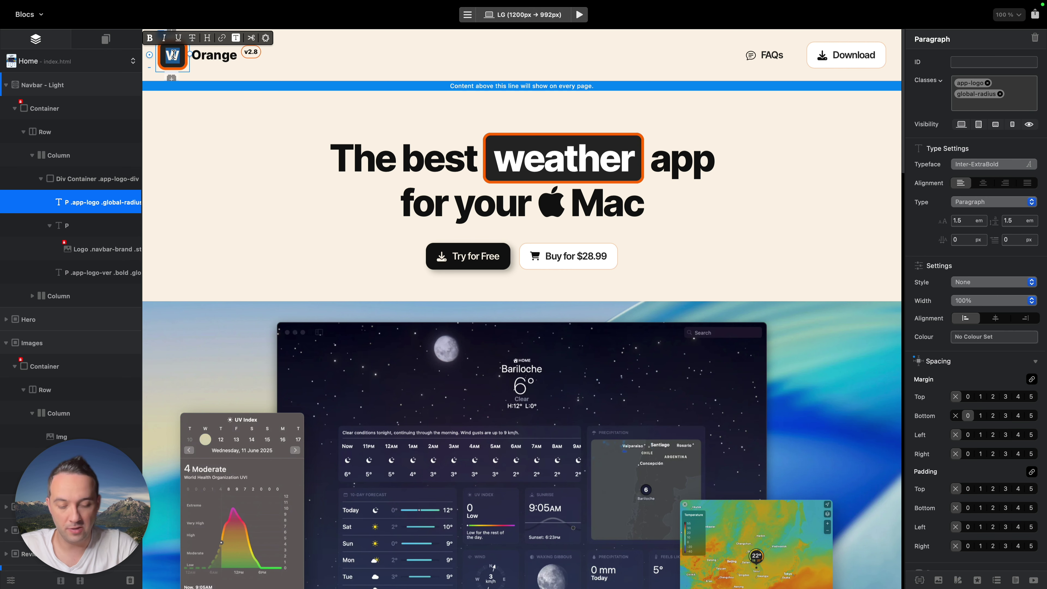
{"action": "type", "text": "O"}
{"action": "left_click", "coordinate": [184, 105]}
Set the version label beside the navbar logo to "v1.0"
{"action": "left_click", "coordinate": [251, 52]}
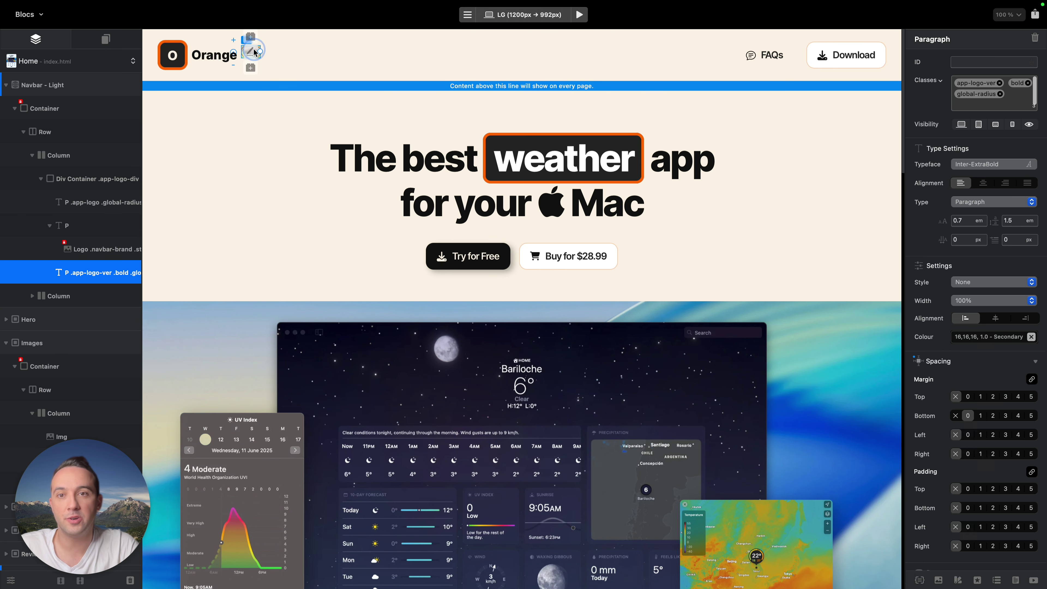
{"action": "double_click", "coordinate": [251, 51]}
{"action": "type", "text": "v1.0"}
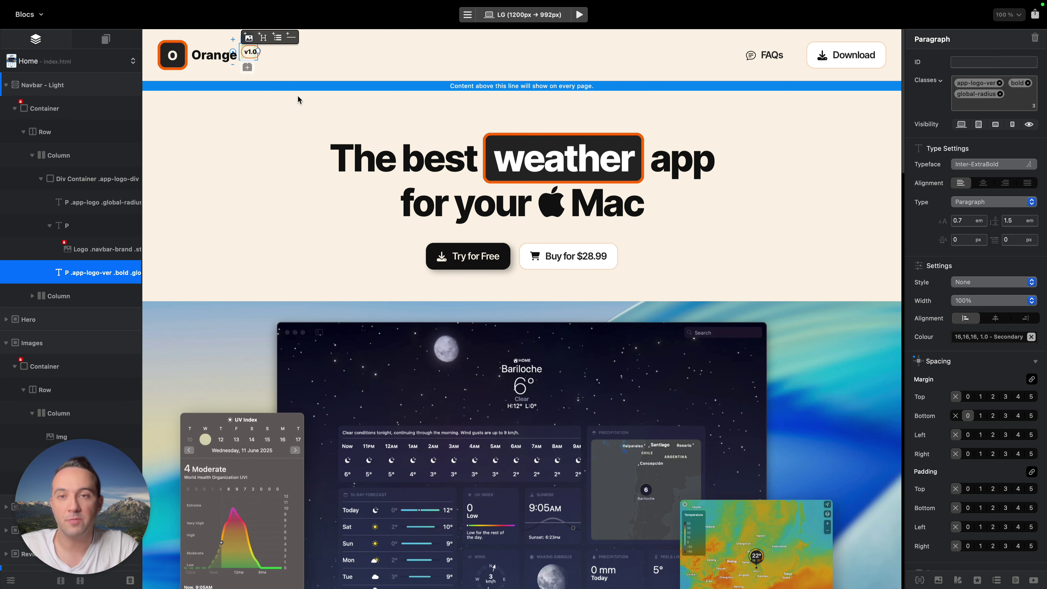
{"action": "left_click", "coordinate": [290, 123]}
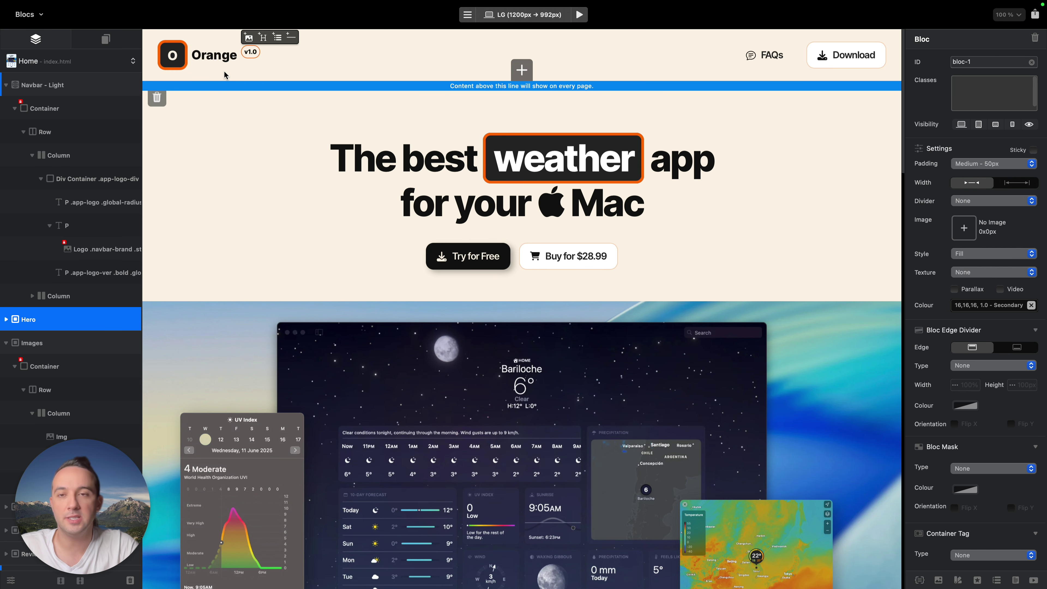
Inspect the edited navbar logo up close and remove the bloc-style class from the Hero bloc
{"action": "key", "text": "super+plus"}
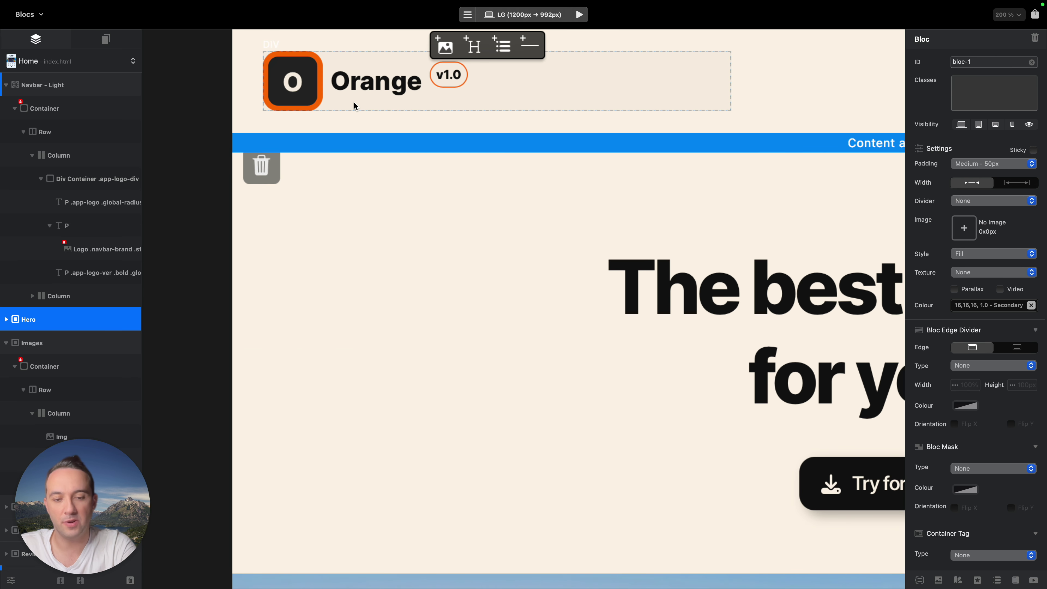
{"action": "key", "text": "super+z"}
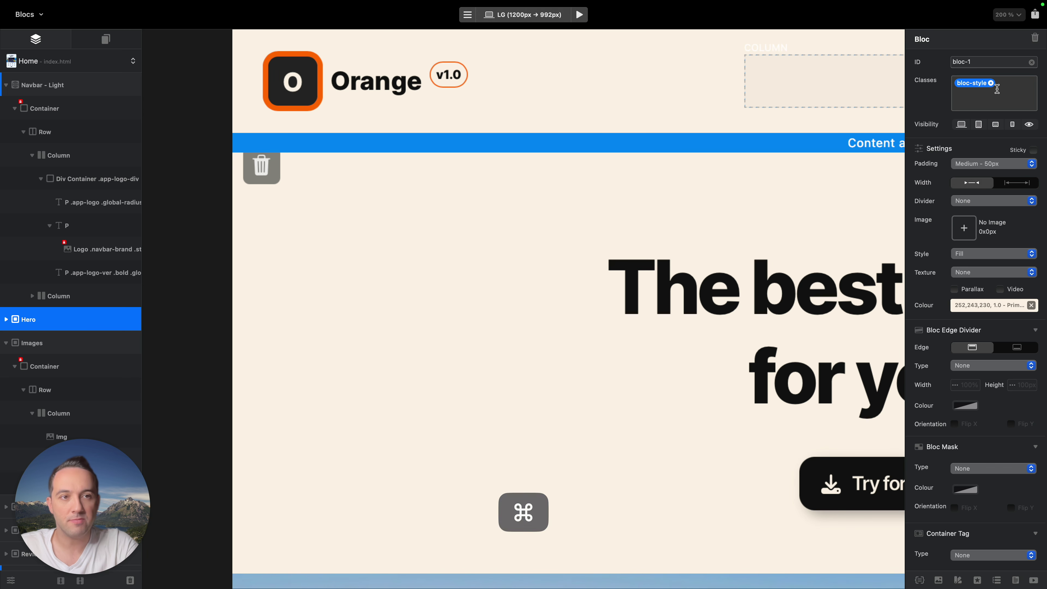
{"action": "left_click", "coordinate": [991, 83]}
{"action": "key", "text": "super+0"}
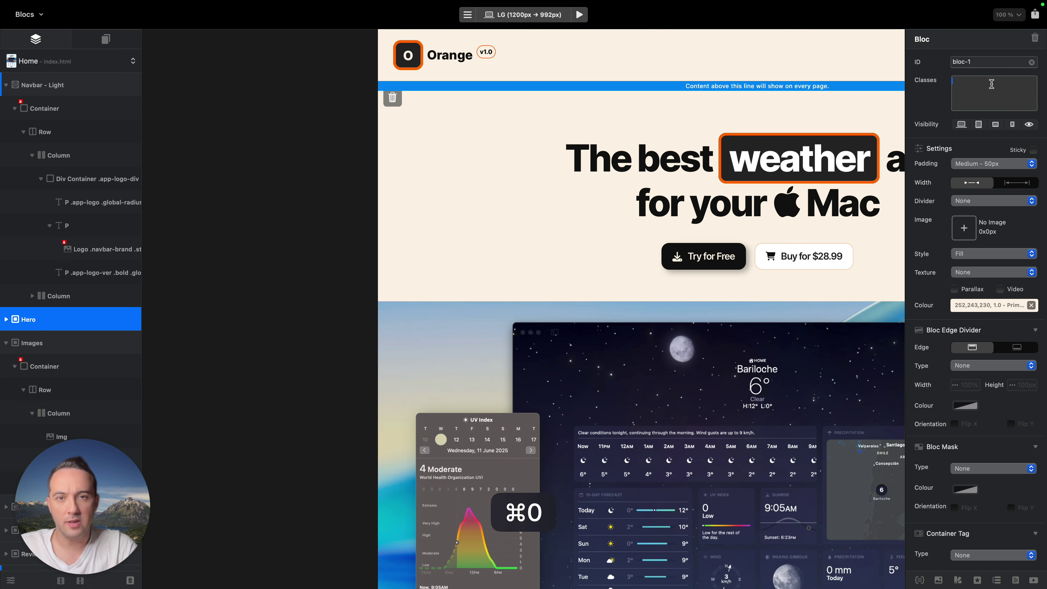